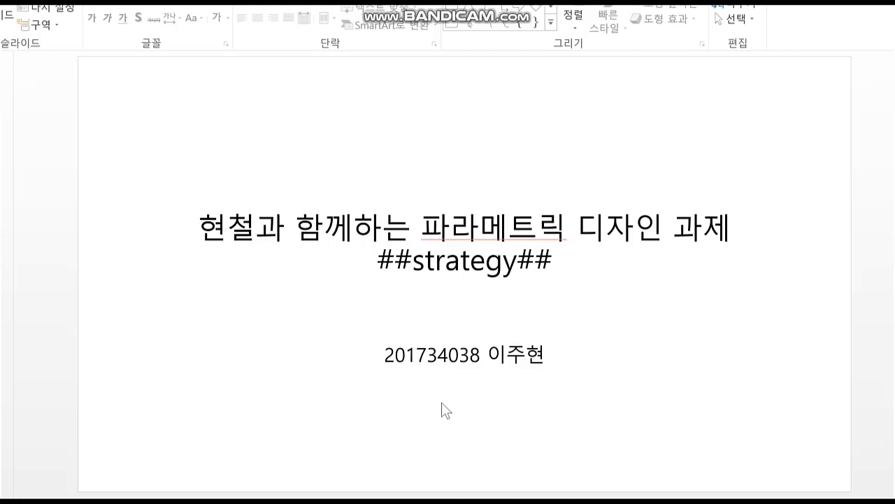
- Go to the slide about triangle-divided windows and move its building picture toward the middle of the slide
{"action": "scroll", "coordinate": [324, 243], "scroll_direction": "down", "scroll_amount": 1}
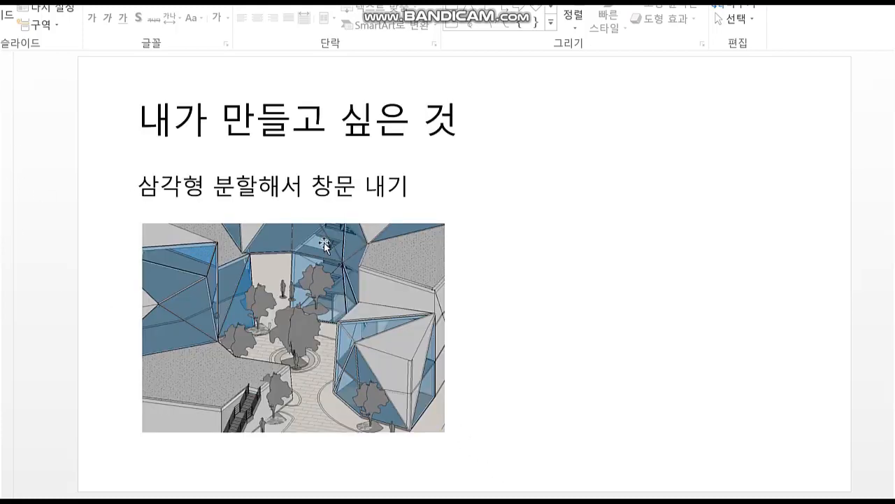
{"action": "left_click_drag", "start_coordinate": [423, 384], "coordinate": [612, 380]}
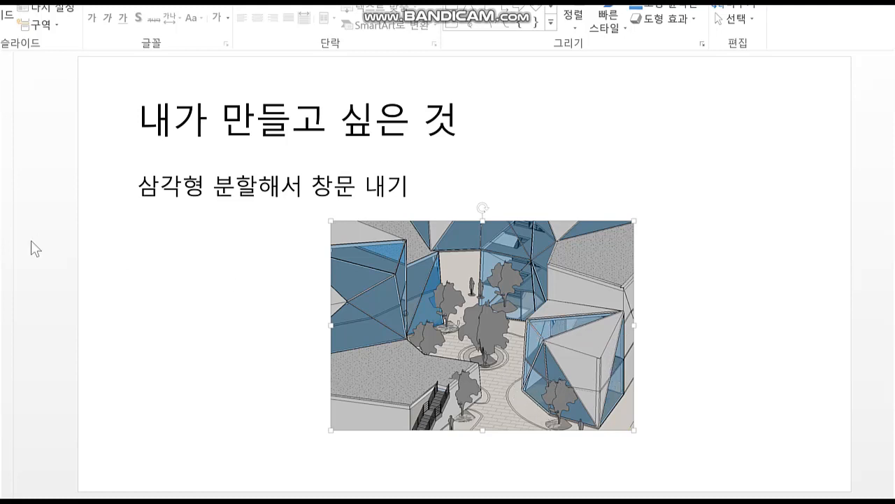
{"action": "left_click", "coordinate": [1, 273]}
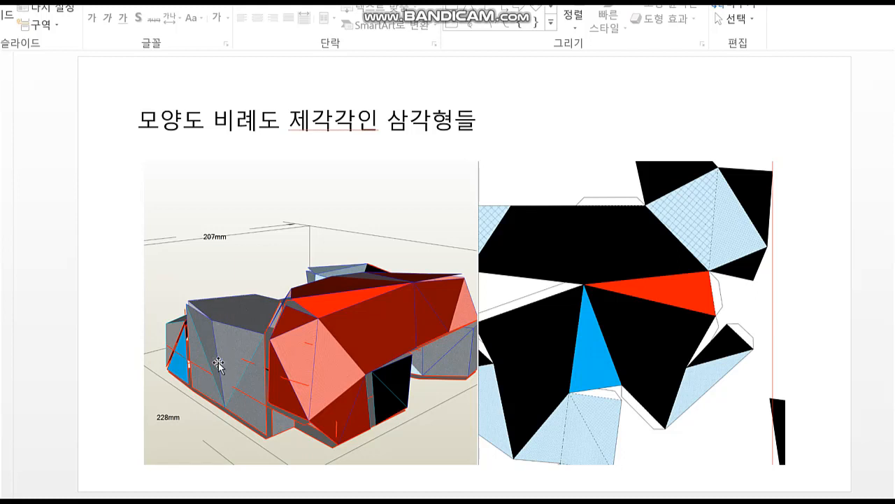
- Switch to the AutoCAD drawing, clear the selection and examine the first large triangle with its three altitudes
{"action": "key", "text": "alt+Tab"}
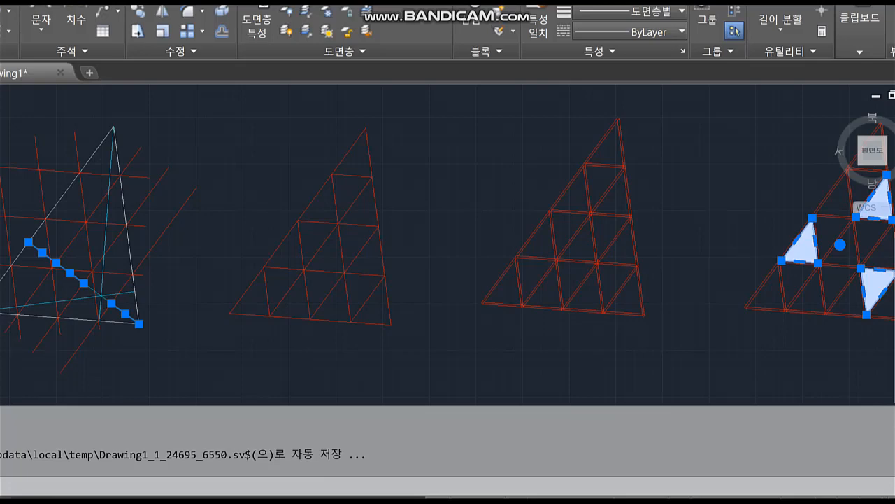
{"action": "mouse_move", "coordinate": [106, 361]}
{"action": "middle_mouse_down"}
{"action": "mouse_move", "coordinate": [323, 354]}
{"action": "mouse_move", "coordinate": [620, 386]}
{"action": "middle_mouse_up"}
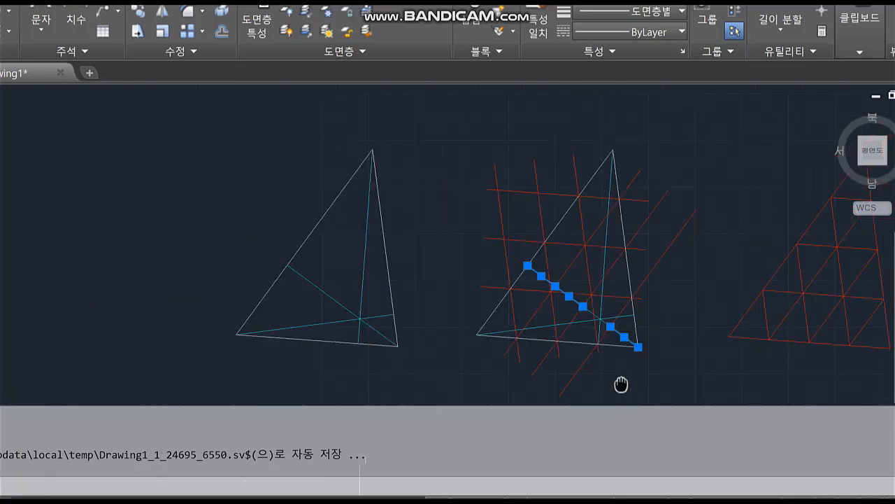
{"action": "left_click", "coordinate": [496, 385]}
{"action": "key", "text": "Escape"}
{"action": "key", "text": "Escape"}
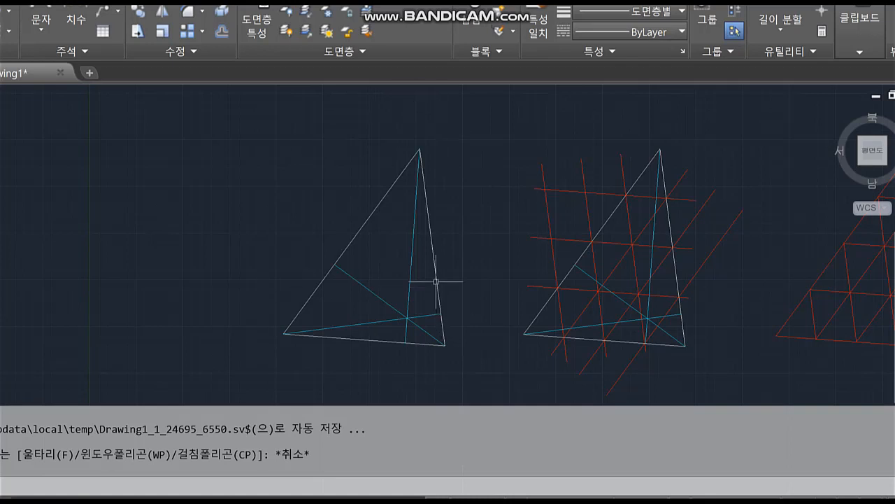
{"action": "middle_click_drag", "start_coordinate": [466, 254], "coordinate": [315, 199]}
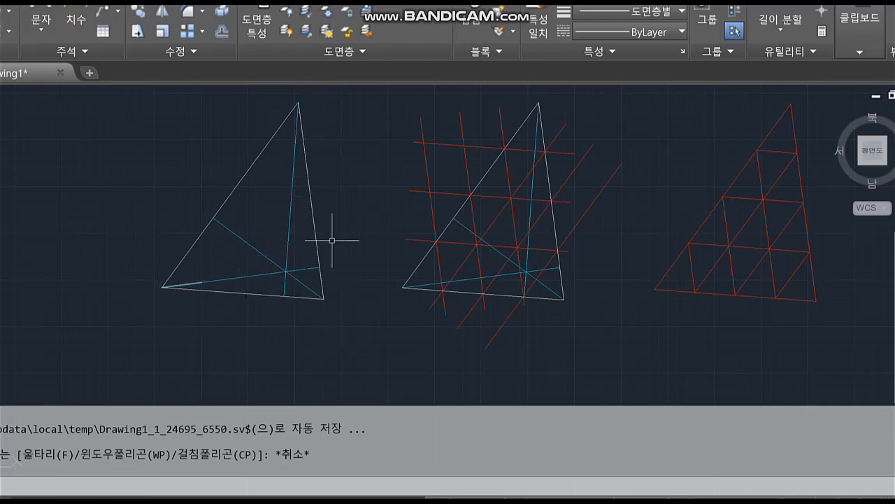
- Select the segments of the altitude from the first triangle's apex to examine how it is divided
{"action": "left_click", "coordinate": [296, 134]}
{"action": "left_click", "coordinate": [293, 175]}
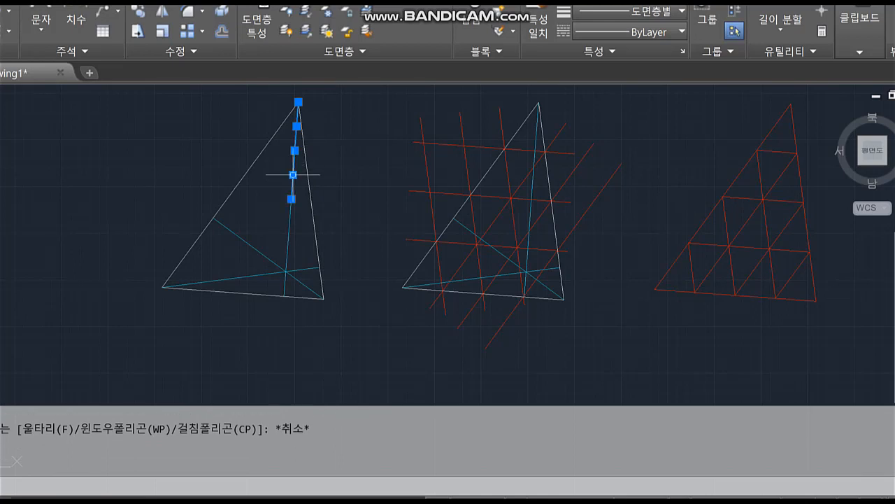
{"action": "left_click", "coordinate": [288, 215]}
{"action": "left_click", "coordinate": [290, 253]}
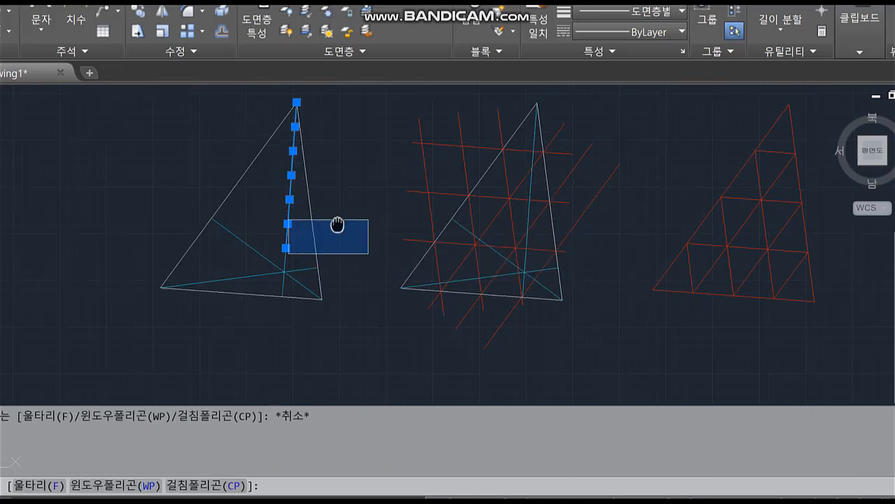
{"action": "middle_click_drag", "start_coordinate": [338, 225], "coordinate": [284, 242]}
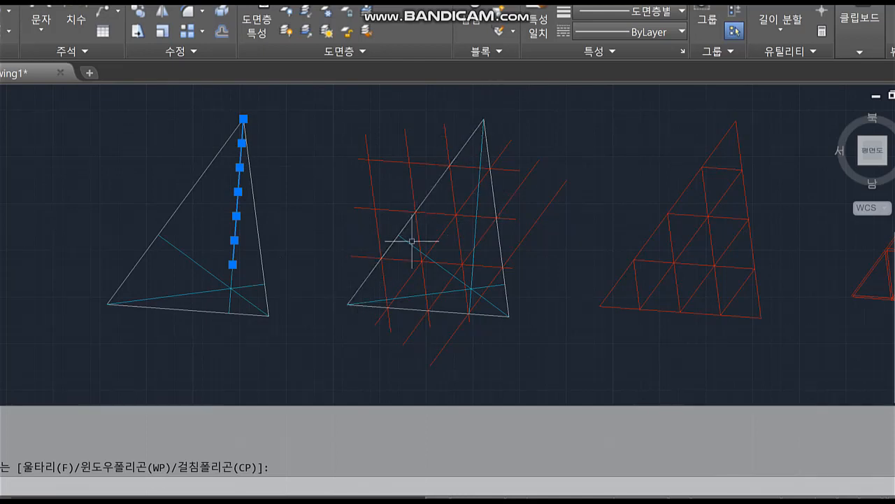
- Examine the grid-divided large triangles, highlighting and releasing the hatch that fills three window cells
{"action": "middle_click_drag", "start_coordinate": [567, 220], "coordinate": [372, 175]}
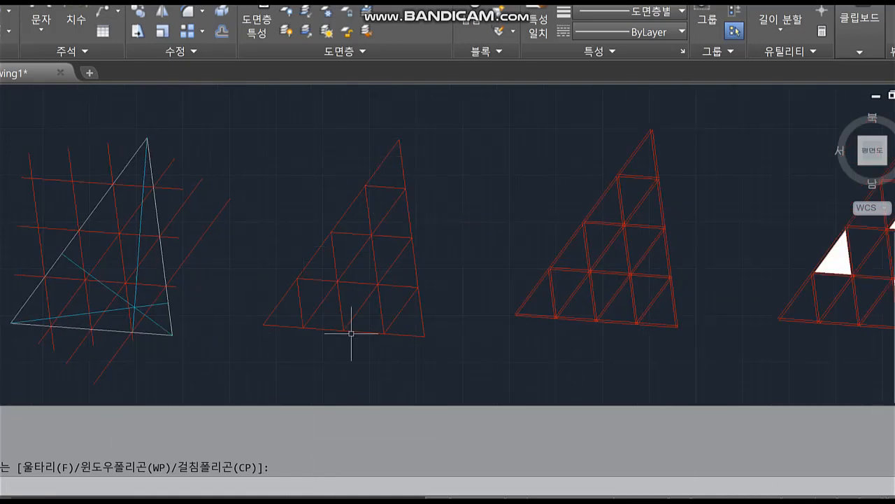
{"action": "middle_click_drag", "start_coordinate": [450, 245], "coordinate": [181, 260]}
{"action": "middle_click_drag", "start_coordinate": [518, 310], "coordinate": [361, 314]}
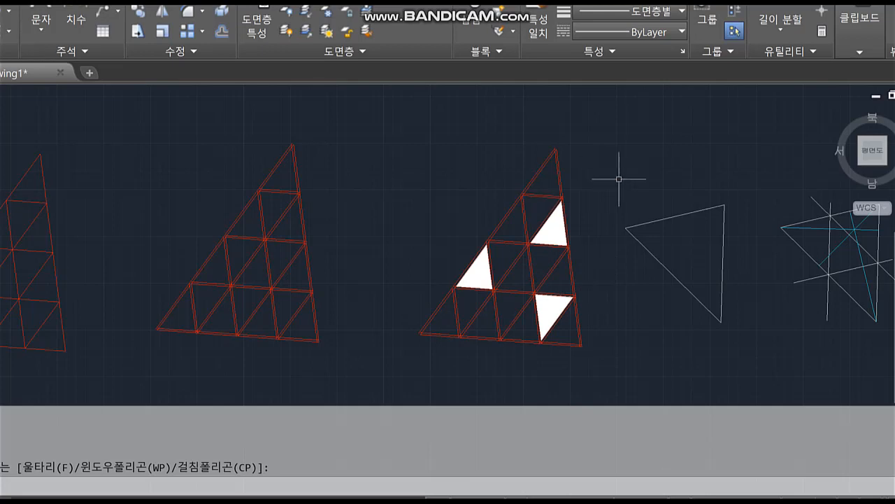
{"action": "left_click", "coordinate": [553, 223]}
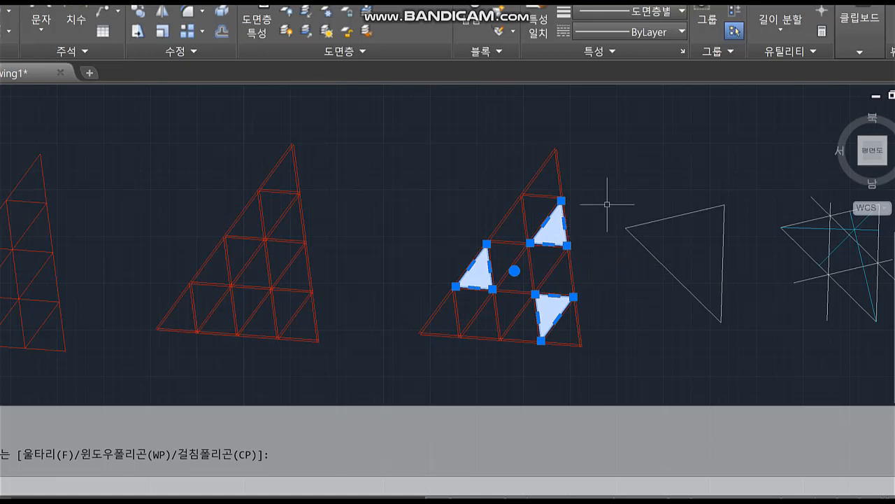
{"action": "key", "text": "Escape"}
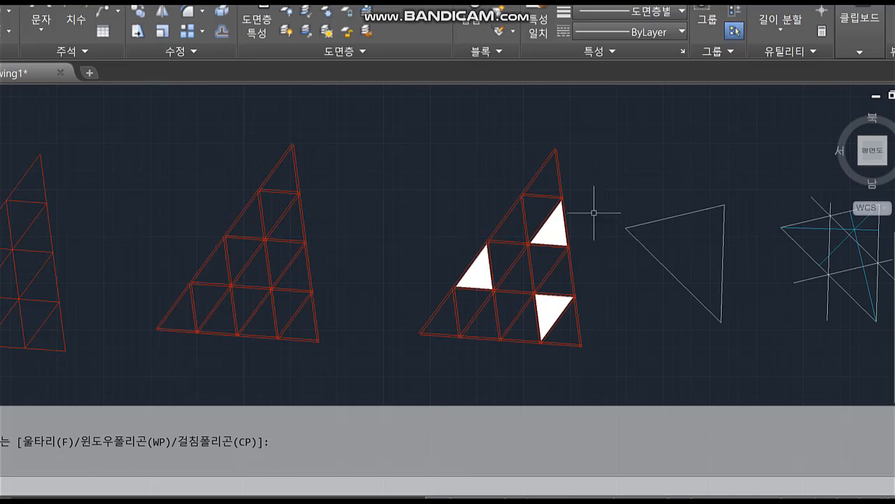
- Examine the smaller triangle's altitudes, division lines and filled window, comparing its hatch with the large triangle's window hatch
{"action": "middle_click_drag", "start_coordinate": [496, 198], "coordinate": [333, 147]}
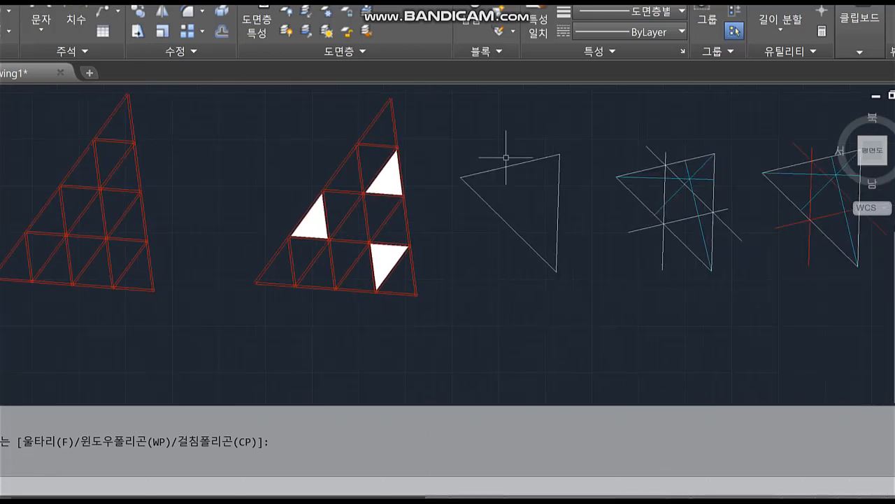
{"action": "middle_click_drag", "start_coordinate": [594, 173], "coordinate": [495, 186]}
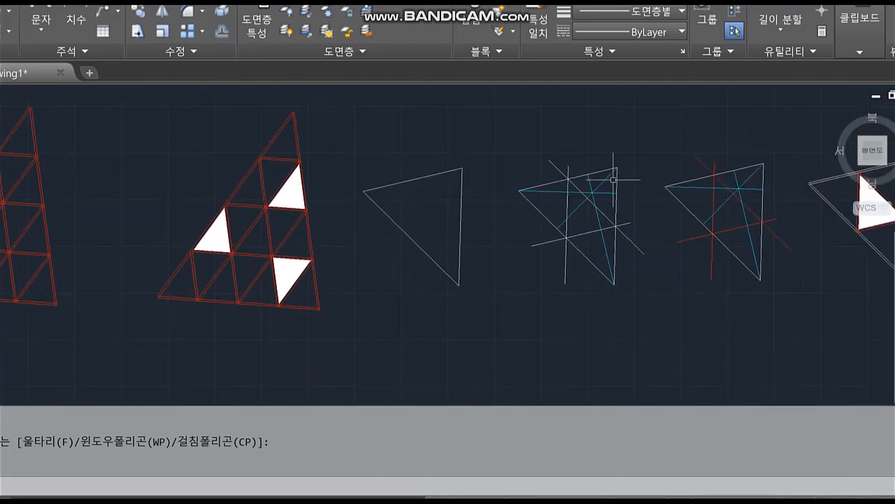
{"action": "left_click", "coordinate": [598, 225]}
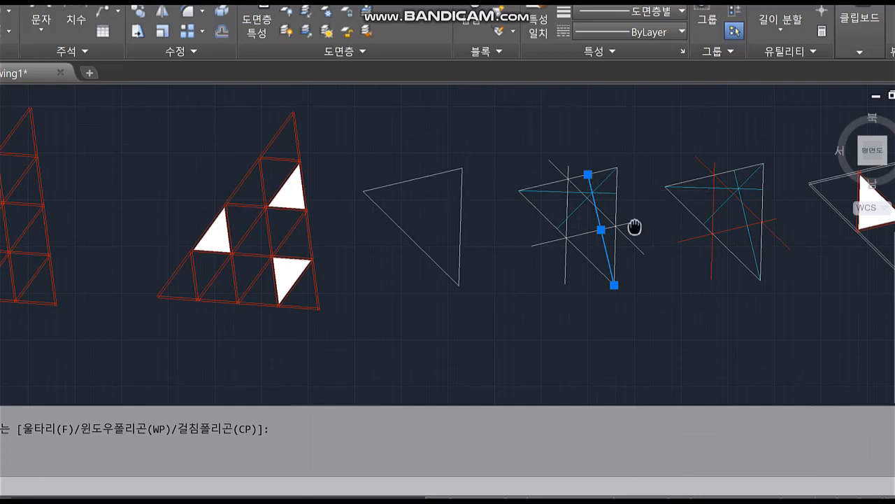
{"action": "middle_click_drag", "start_coordinate": [636, 226], "coordinate": [528, 228]}
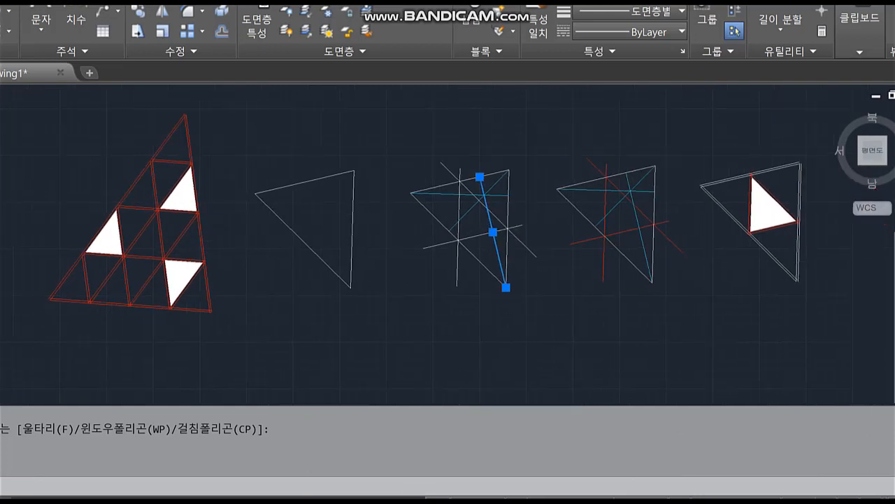
{"action": "left_click", "coordinate": [774, 193]}
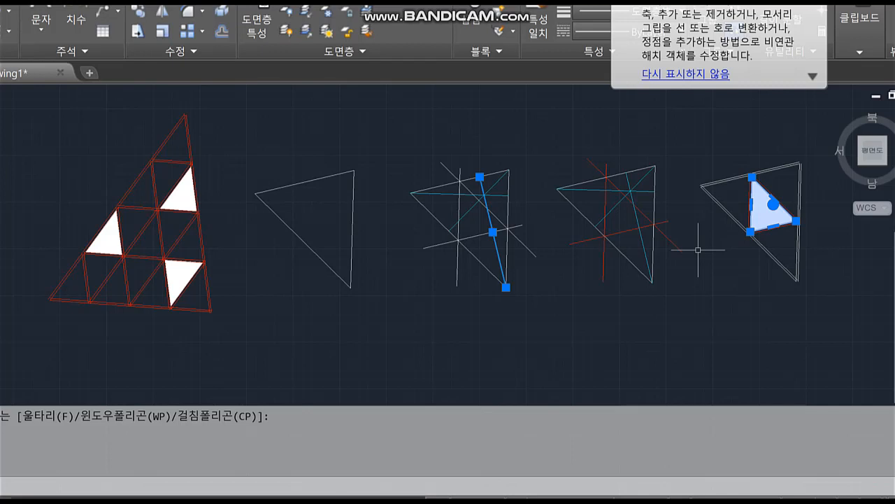
{"action": "key", "text": "Escape"}
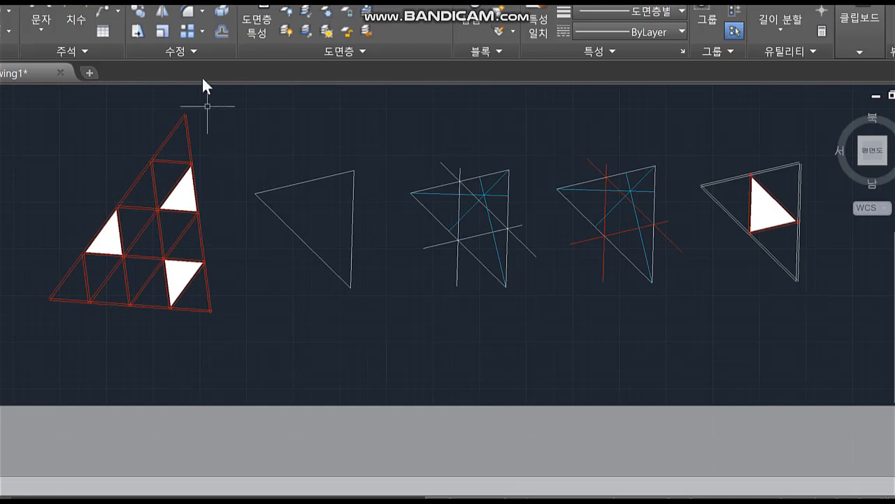
{"action": "left_click", "coordinate": [90, 246]}
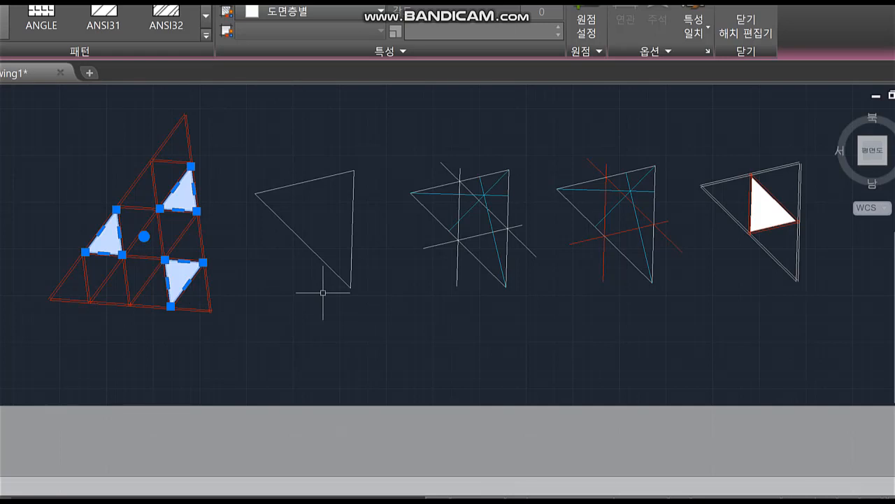
{"action": "key", "text": "Escape"}
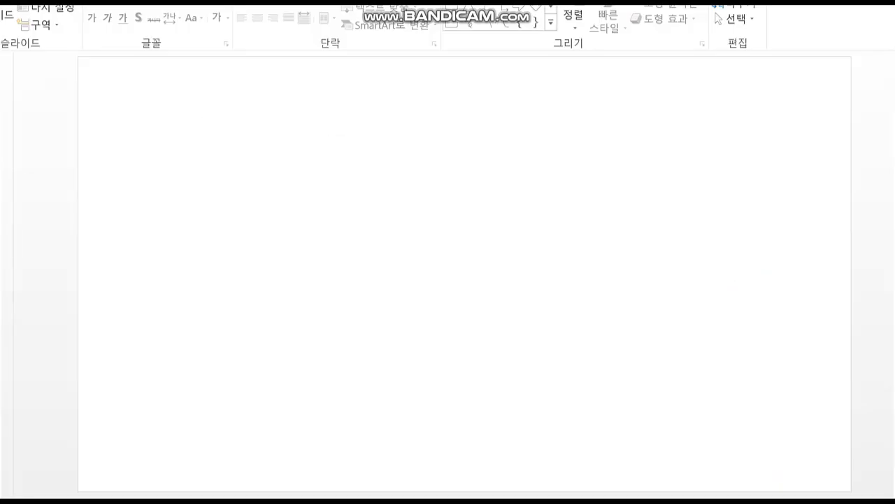
- Go to the presentation's numbered procedure slide and highlight item 1 on creating triangles and item 2 on window area
{"action": "scroll", "coordinate": [370, 313], "scroll_direction": "down", "scroll_amount": 2}
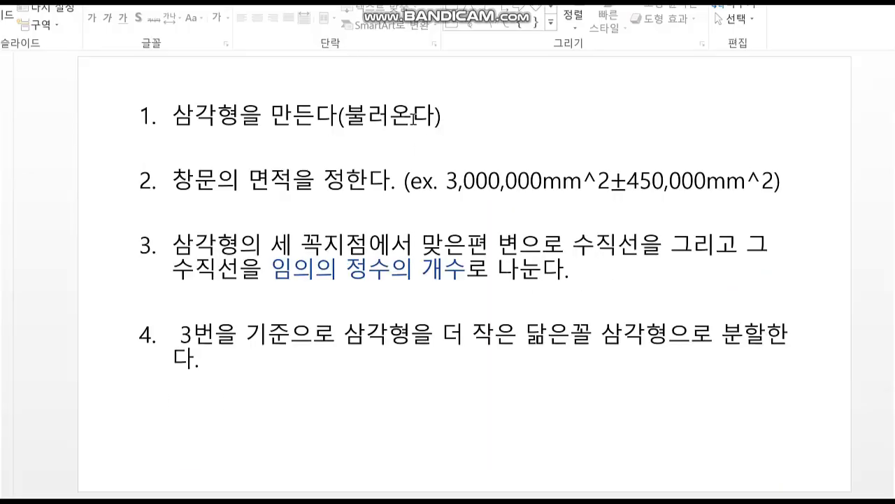
{"action": "left_click_drag", "start_coordinate": [456, 120], "coordinate": [187, 141]}
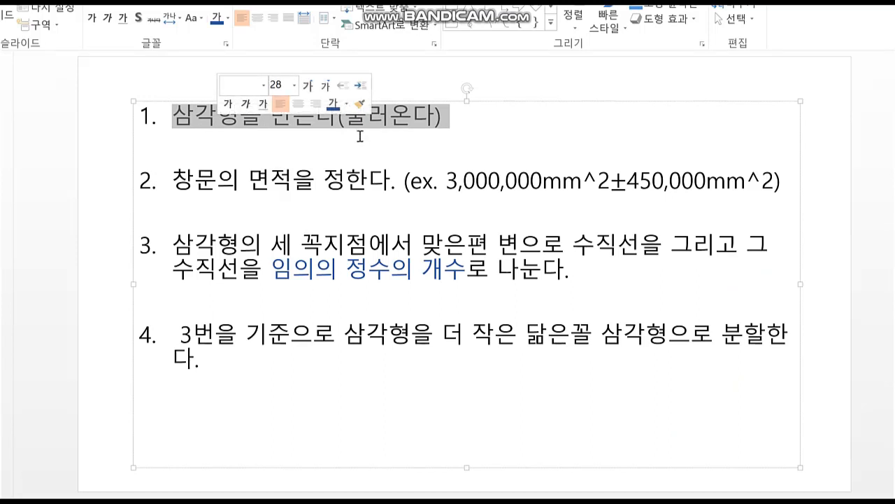
{"action": "left_click", "coordinate": [476, 110]}
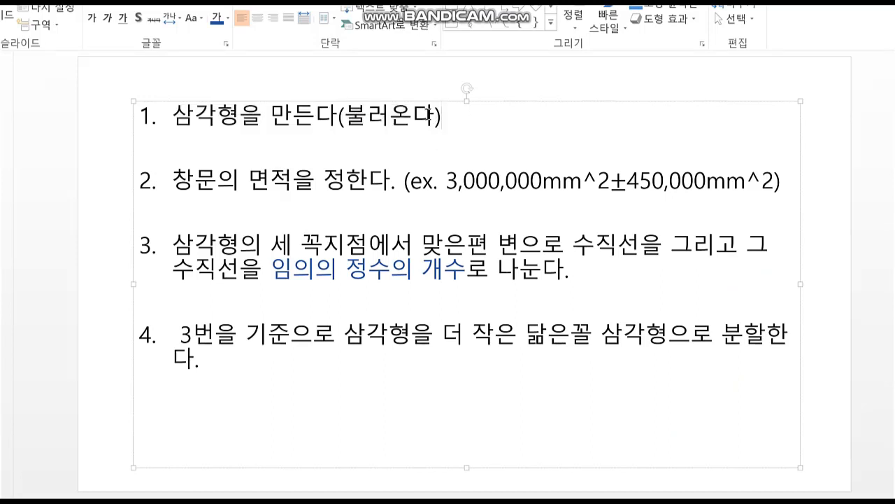
{"action": "left_click", "coordinate": [175, 177]}
{"action": "left_click_drag", "start_coordinate": [208, 181], "coordinate": [776, 184]}
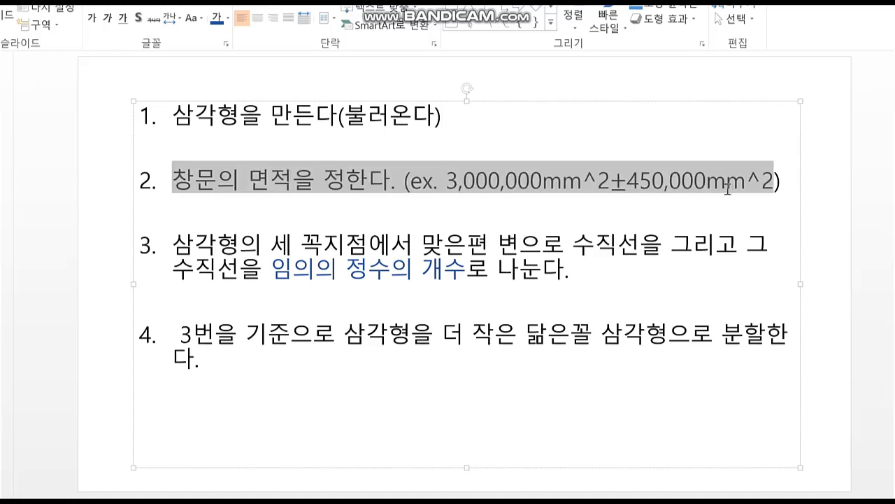
- Review item 3 on drawing perpendiculars and highlight its text about dividing them by an arbitrary integer
{"action": "left_click", "coordinate": [567, 288]}
{"action": "key", "text": "Return"}
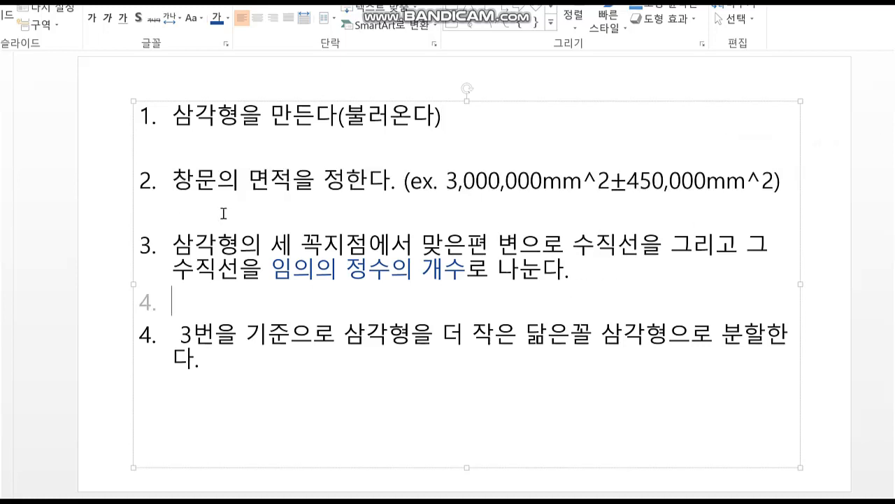
{"action": "left_click", "coordinate": [212, 244]}
{"action": "left_click_drag", "start_coordinate": [347, 272], "coordinate": [451, 285]}
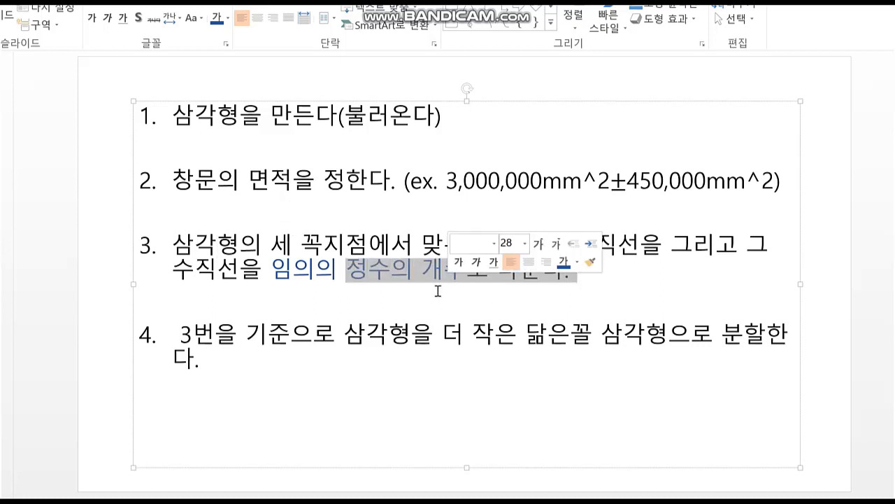
{"action": "left_click", "coordinate": [343, 271]}
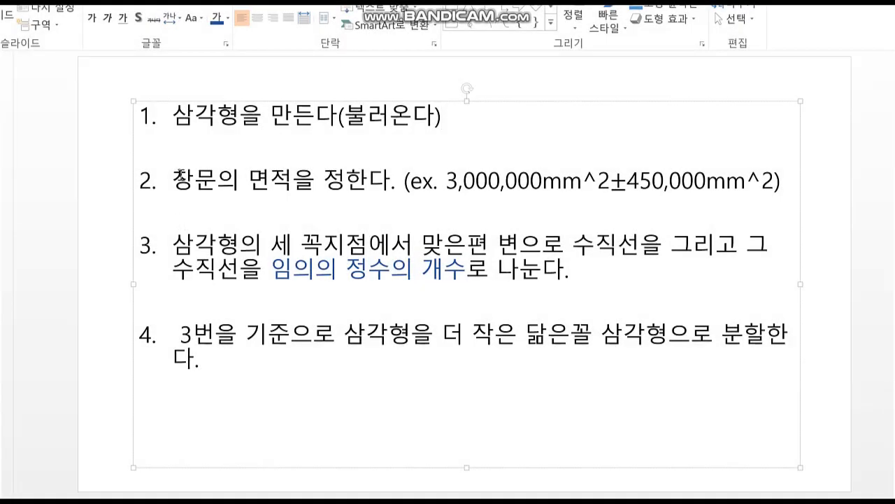
- Highlight the window-area item again and return to the start of item 3
{"action": "left_click_drag", "start_coordinate": [180, 174], "coordinate": [727, 187]}
{"action": "left_click", "coordinate": [581, 288]}
{"action": "key", "text": "Return"}
{"action": "left_click", "coordinate": [210, 247]}
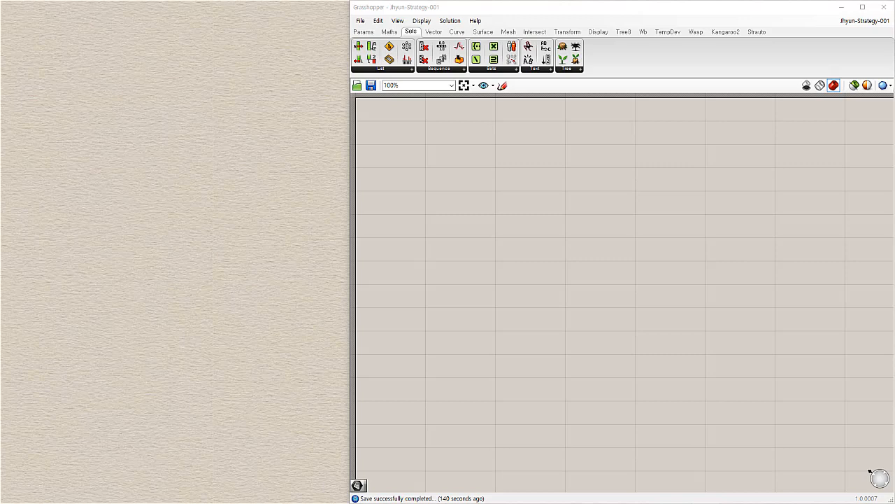
- Draw a large closed triangle in the Rhino viewport
{"action": "left_click", "coordinate": [159, 188]}
{"action": "left_click", "coordinate": [45, 308]}
{"action": "left_click", "coordinate": [216, 343]}
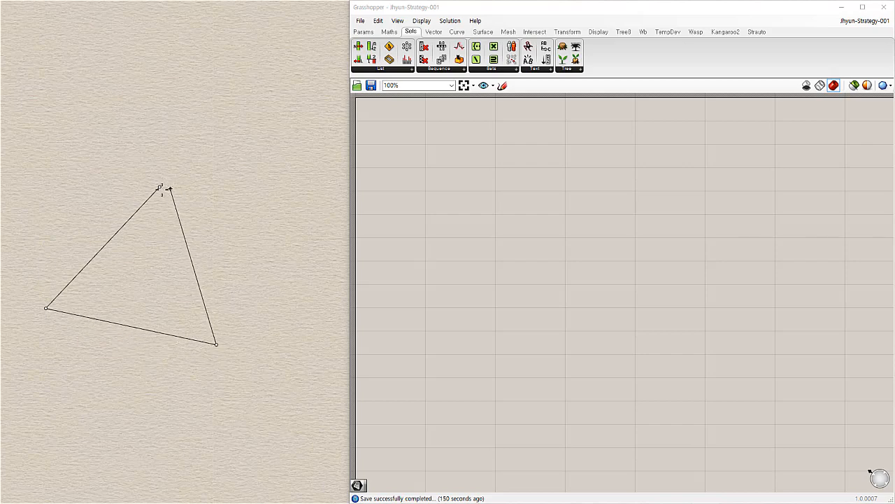
{"action": "left_click", "coordinate": [169, 195]}
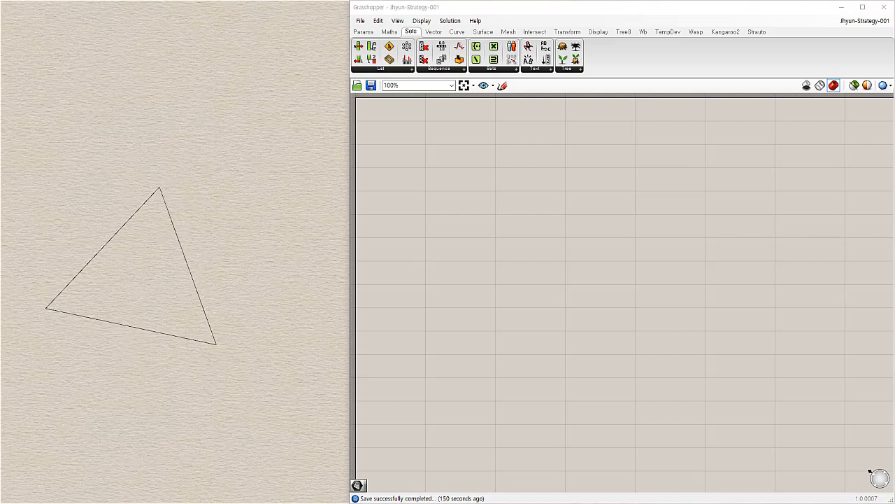
- Draw a second, smaller closed triangle beside the large one
{"action": "left_click", "coordinate": [258, 250]}
{"action": "left_click", "coordinate": [227, 272]}
{"action": "left_click", "coordinate": [282, 292]}
{"action": "left_click", "coordinate": [261, 250]}
{"action": "right_click_drag", "start_coordinate": [236, 299], "coordinate": [234, 306]}
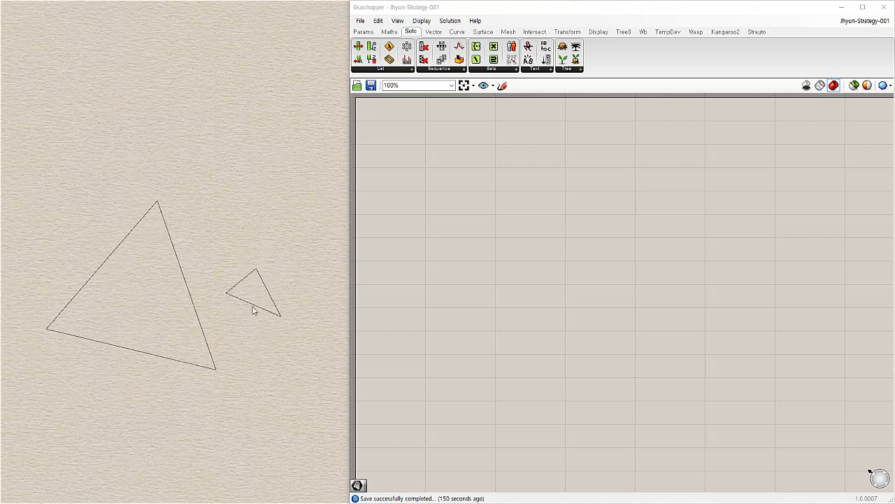
{"action": "left_click", "coordinate": [254, 307]}
{"action": "left_click", "coordinate": [272, 335]}
- Place a Curve parameter on the canvas and reference the large Rhino triangle in it
{"action": "left_click", "coordinate": [365, 33]}
{"action": "left_click", "coordinate": [366, 33]}
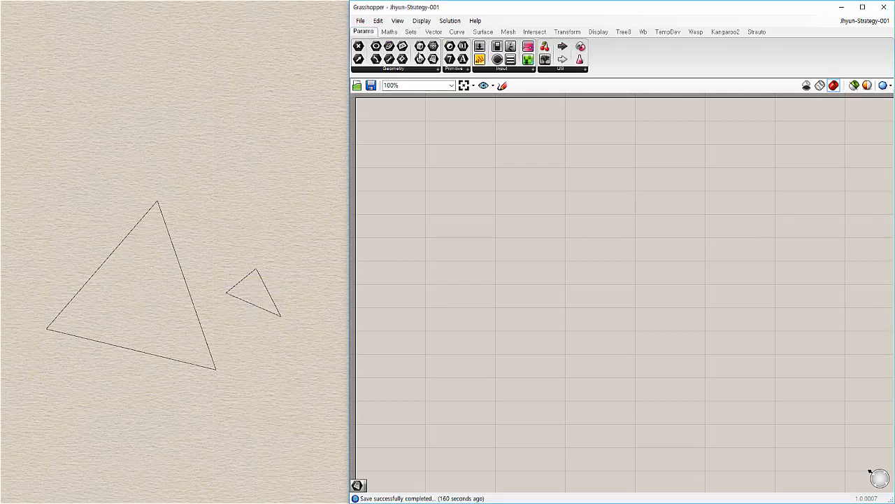
{"action": "left_click_drag", "start_coordinate": [388, 49], "coordinate": [457, 173]}
{"action": "right_click", "coordinate": [457, 173]}
{"action": "left_click", "coordinate": [518, 302]}
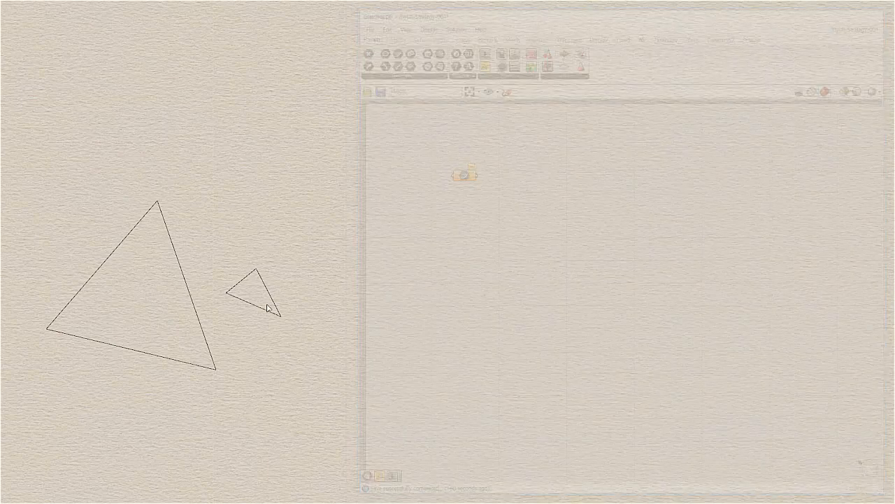
{"action": "left_click_drag", "start_coordinate": [199, 272], "coordinate": [158, 313]}
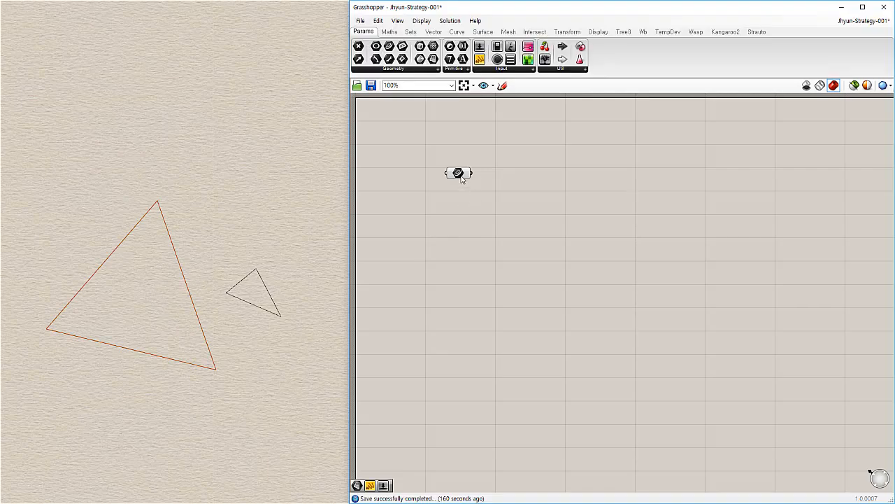
{"action": "left_click_drag", "start_coordinate": [459, 176], "coordinate": [465, 188]}
- Place a second Curve parameter below the first and reference the small triangle in it
{"action": "left_click_drag", "start_coordinate": [393, 50], "coordinate": [462, 231]}
{"action": "right_click", "coordinate": [461, 231]}
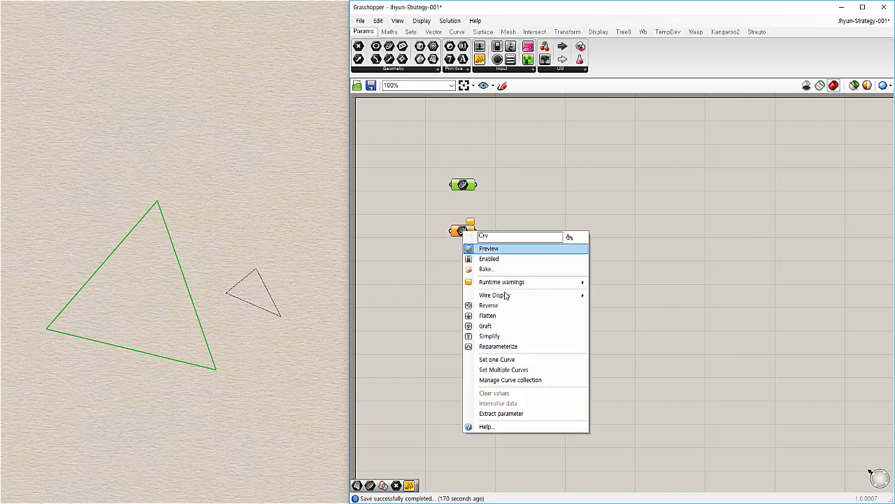
{"action": "left_click", "coordinate": [518, 358]}
{"action": "left_click", "coordinate": [277, 314]}
{"action": "left_click", "coordinate": [568, 299]}
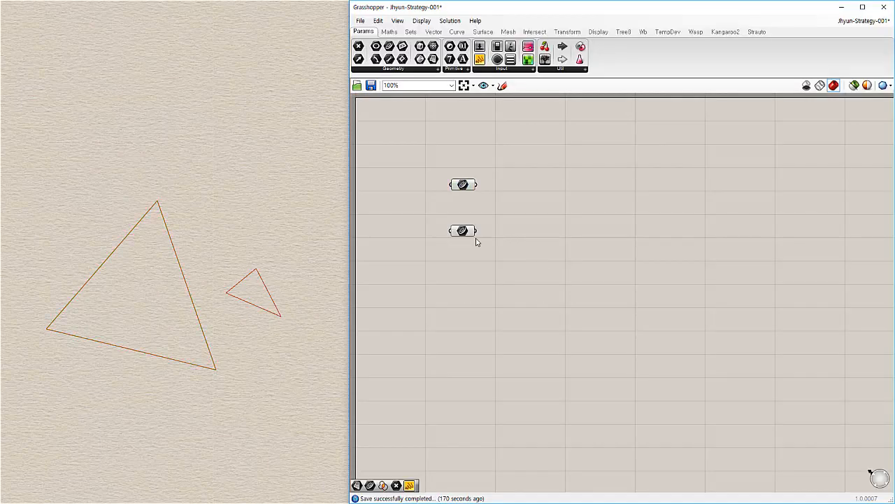
{"action": "left_click", "coordinate": [464, 231]}
{"action": "left_click", "coordinate": [466, 185]}
- Add an Area component fed by the large triangle's curve and output its area to a panel
{"action": "double_click", "coordinate": [553, 189]}
{"action": "type", "text": "area"}
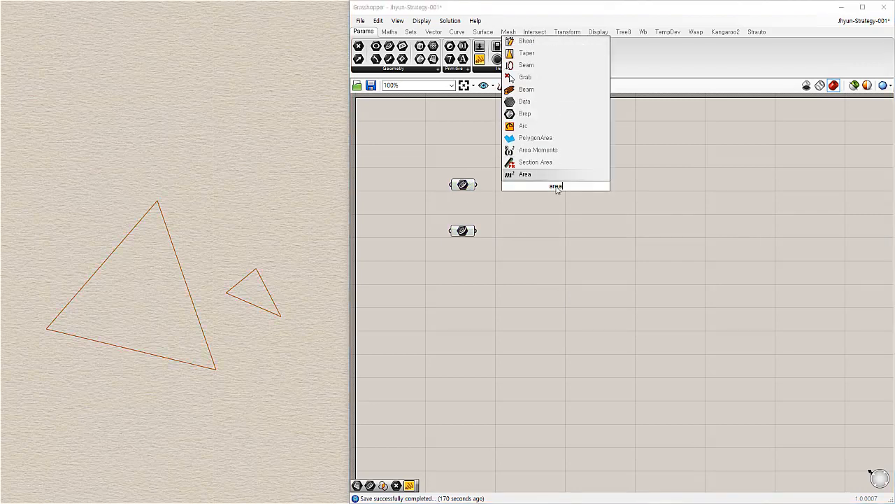
{"action": "key", "text": "Return"}
{"action": "left_click_drag", "start_coordinate": [476, 185], "coordinate": [571, 221]}
{"action": "left_click", "coordinate": [598, 210]}
{"action": "scroll", "coordinate": [539, 188], "scroll_direction": "up", "scroll_amount": 3}
{"action": "left_click_drag", "start_coordinate": [643, 225], "coordinate": [657, 186]}
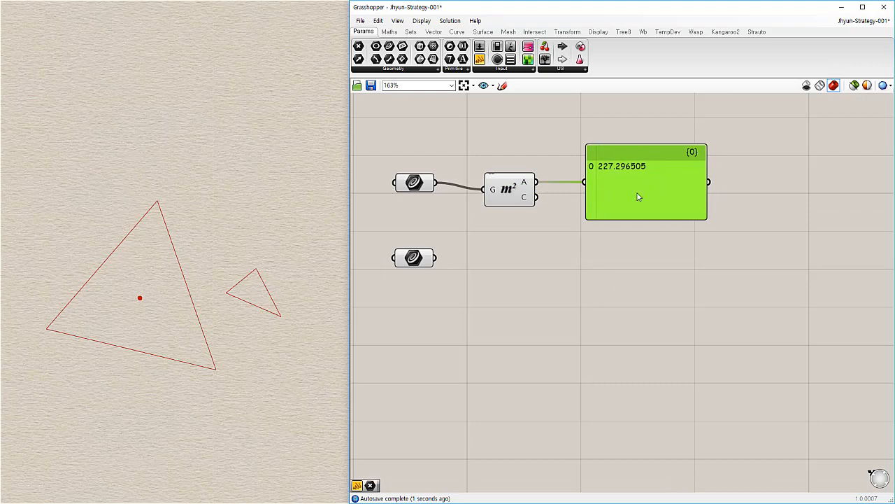
{"action": "left_click", "coordinate": [511, 175]}
{"action": "left_click_drag", "start_coordinate": [511, 176], "coordinate": [495, 168]}
{"action": "left_click_drag", "start_coordinate": [635, 190], "coordinate": [615, 184]}
- Duplicate the Area component with its panel below the originals and feed the copy with the small triangle's curve
{"action": "left_click", "coordinate": [607, 253]}
{"action": "left_click", "coordinate": [511, 196]}
{"action": "left_click_drag", "start_coordinate": [611, 254], "coordinate": [493, 162]}
{"action": "key", "text": "ctrl+c"}
{"action": "key", "text": "ctrl+v"}
{"action": "left_click_drag", "start_coordinate": [504, 194], "coordinate": [496, 272]}
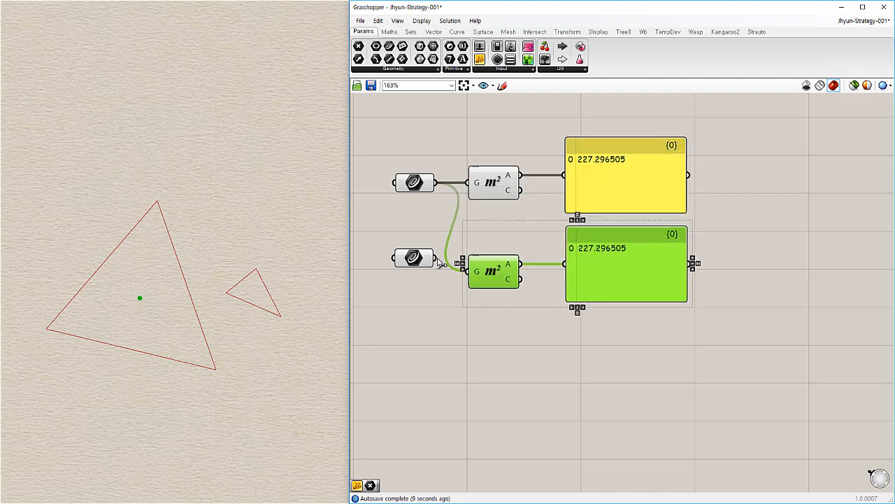
{"action": "left_click_drag", "start_coordinate": [440, 261], "coordinate": [414, 277]}
{"action": "left_click", "coordinate": [499, 328]}
{"action": "left_click", "coordinate": [414, 264]}
{"action": "left_click", "coordinate": [567, 338]}
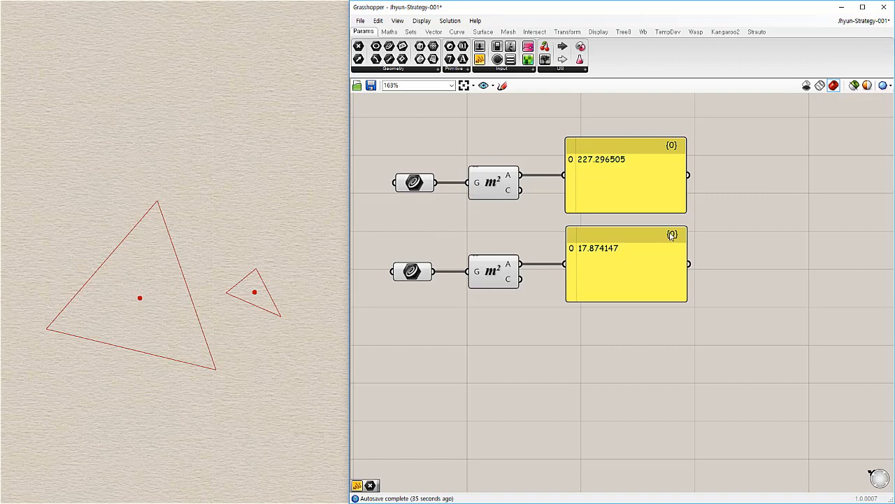
- Add a Divide Curve component below the area panels and connect the large triangle's curve to it
{"action": "right_click_drag", "start_coordinate": [672, 236], "coordinate": [662, 272]}
{"action": "double_click", "coordinate": [719, 208]}
{"action": "type", "text": "d"}
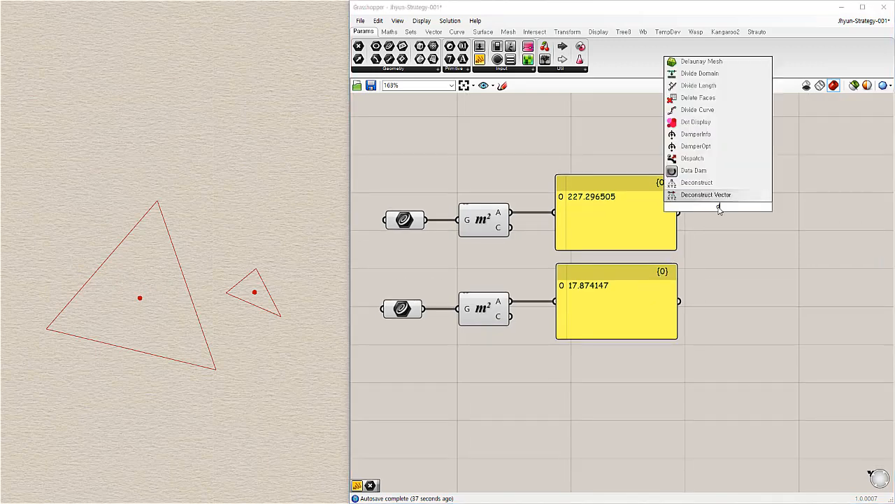
{"action": "type", "text": "ivide"}
{"action": "left_click", "coordinate": [720, 195]}
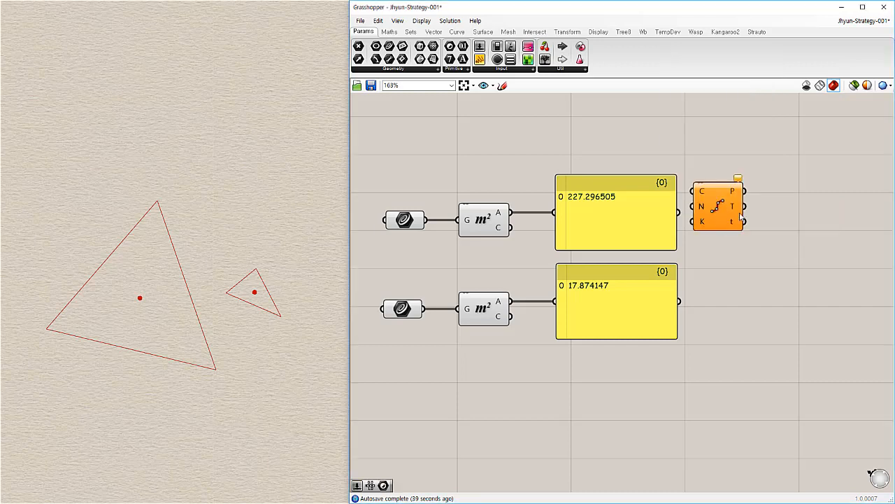
{"action": "left_click_drag", "start_coordinate": [740, 217], "coordinate": [569, 427]}
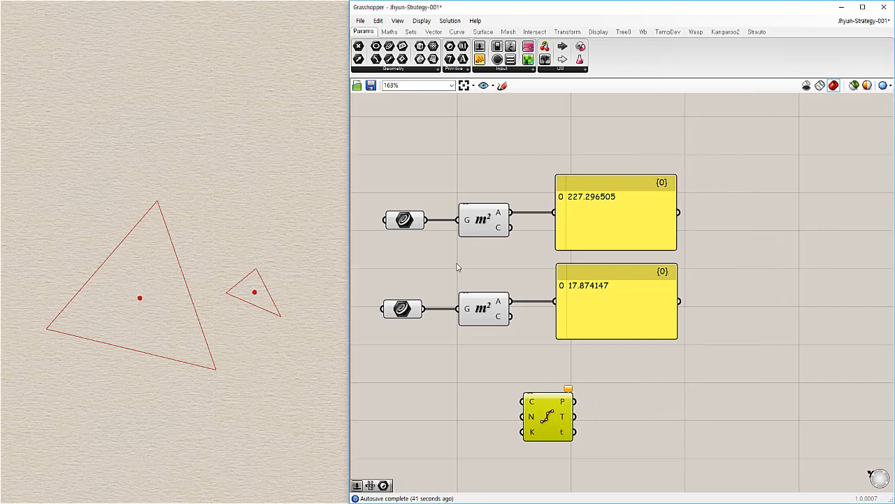
{"action": "left_click_drag", "start_coordinate": [425, 220], "coordinate": [525, 402]}
{"action": "left_click_drag", "start_coordinate": [551, 432], "coordinate": [559, 432]}
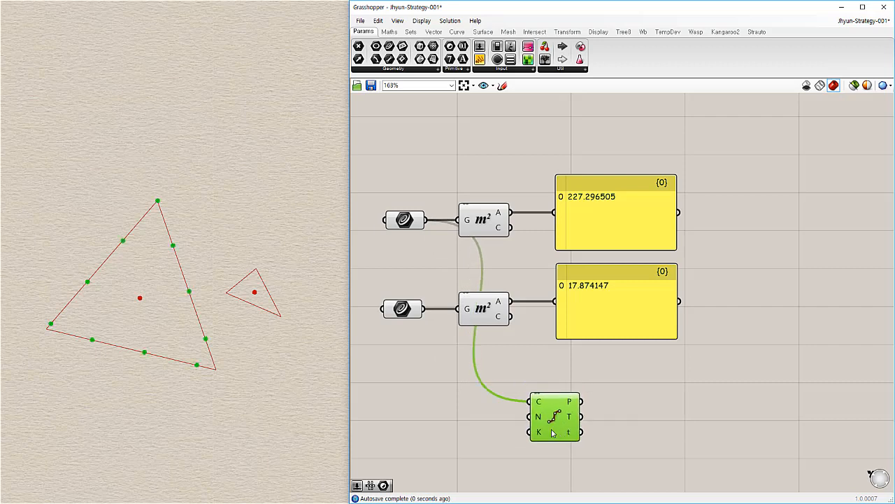
{"action": "left_click", "coordinate": [486, 436]}
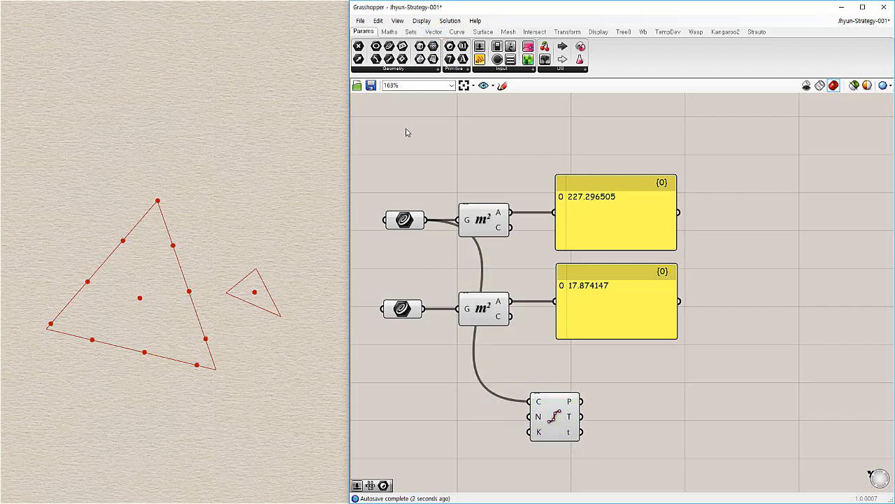
- Find the Explode curve component and place it just before Divide Curve
{"action": "double_click", "coordinate": [451, 393]}
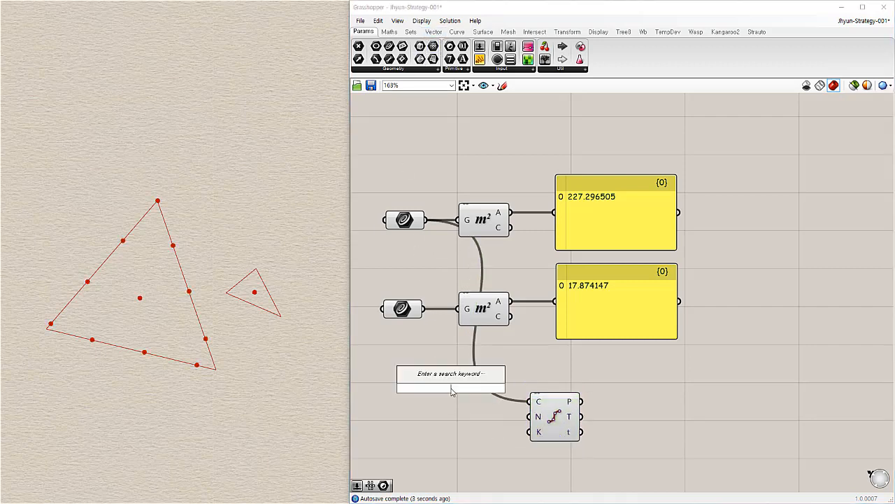
{"action": "left_click", "coordinate": [457, 31]}
{"action": "left_click", "coordinate": [429, 70]}
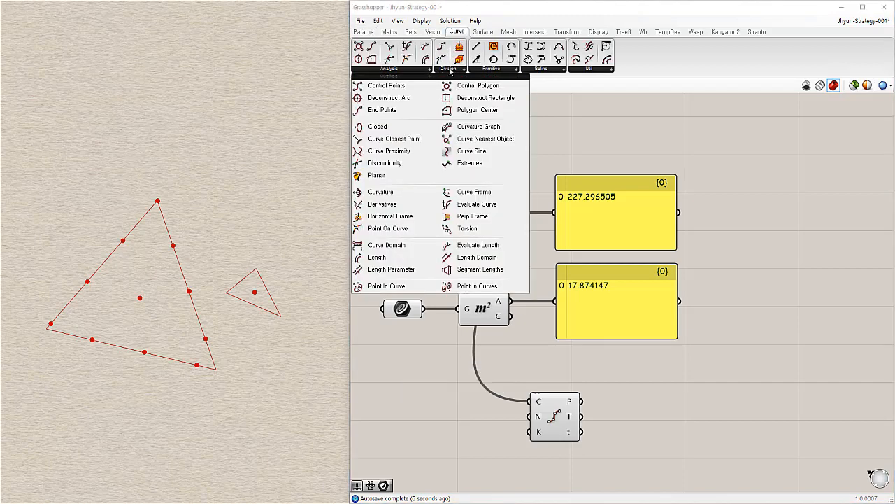
{"action": "left_click", "coordinate": [596, 70]}
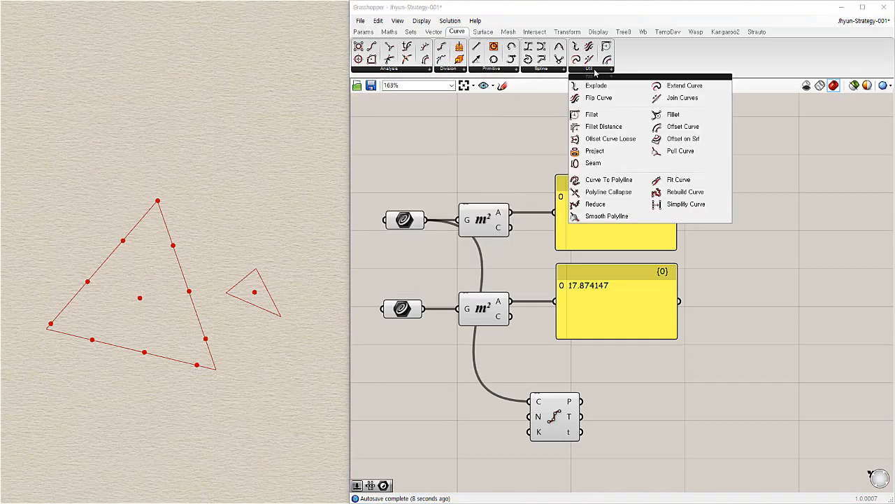
{"action": "left_click_drag", "start_coordinate": [596, 85], "coordinate": [482, 416]}
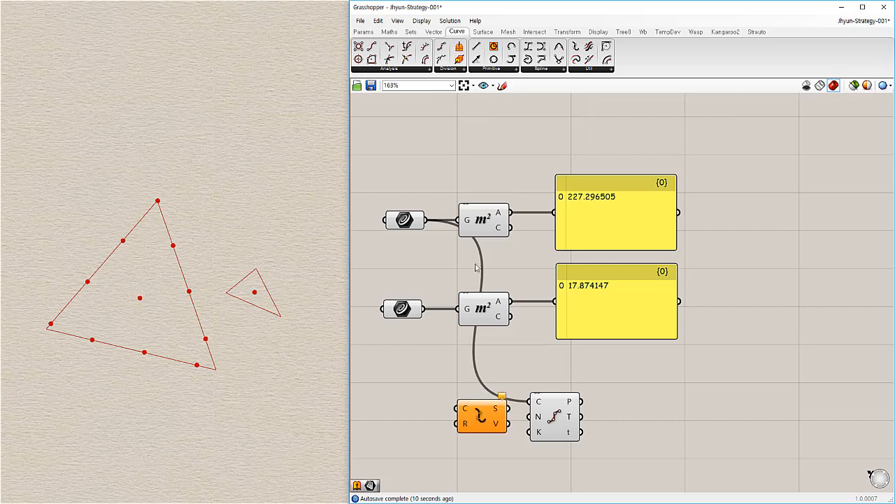
- Route the large triangle through a new Curve parameter into Explode, and feed the exploded segments into Divide Curve
{"action": "left_click", "coordinate": [367, 33]}
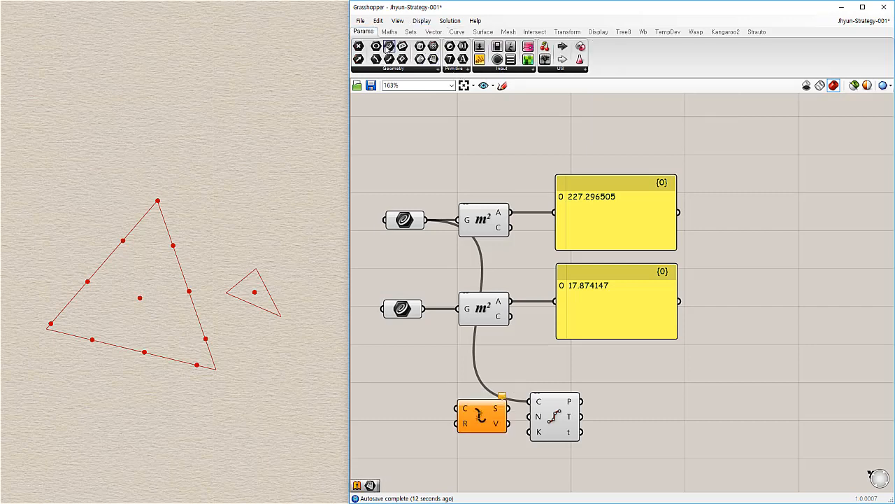
{"action": "left_click_drag", "start_coordinate": [423, 388], "coordinate": [424, 404]}
{"action": "mouse_move", "coordinate": [425, 220]}
{"action": "left_mouse_down"}
{"action": "mouse_move", "coordinate": [442, 280]}
{"action": "mouse_move", "coordinate": [422, 405]}
{"action": "mouse_move", "coordinate": [530, 404]}
{"action": "mouse_move", "coordinate": [591, 423]}
{"action": "left_mouse_up"}
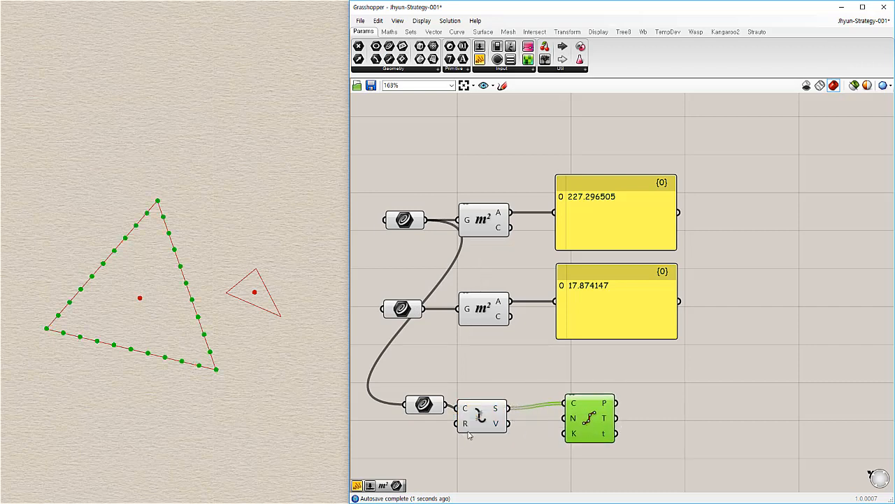
{"action": "left_click_drag", "start_coordinate": [482, 417], "coordinate": [494, 414]}
{"action": "left_click_drag", "start_coordinate": [600, 430], "coordinate": [604, 451]}
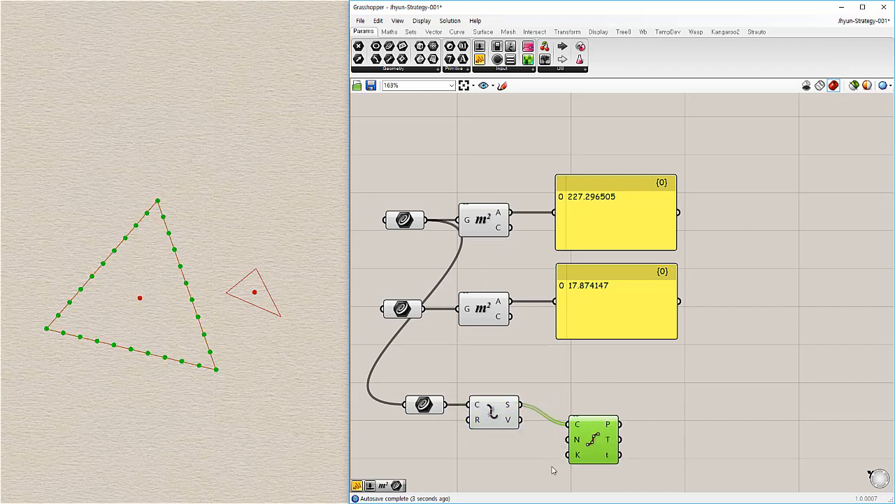
- Create a number slider set to 2 and connect it to the N input of Divide Curve
{"action": "left_click", "coordinate": [548, 471]}
{"action": "double_click", "coordinate": [544, 466]}
{"action": "type", "text": "2"}
{"action": "key", "text": "Return"}
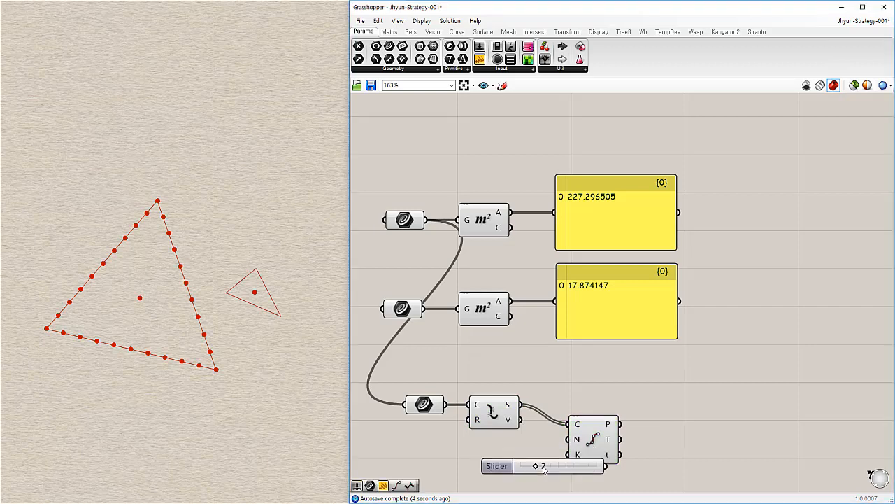
{"action": "left_click_drag", "start_coordinate": [566, 471], "coordinate": [495, 456]}
{"action": "left_click_drag", "start_coordinate": [568, 440], "coordinate": [500, 448]}
{"action": "left_click_drag", "start_coordinate": [594, 442], "coordinate": [599, 429]}
{"action": "left_click", "coordinate": [607, 390]}
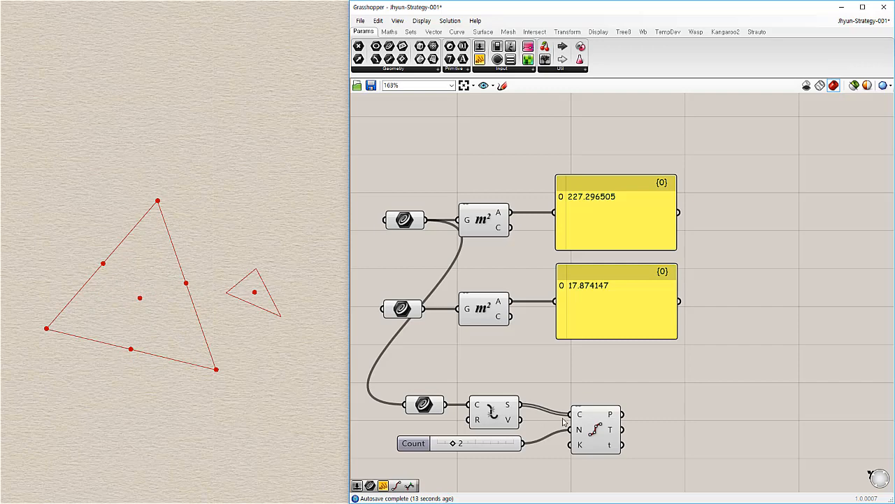
{"action": "left_click", "coordinate": [594, 435]}
- Vary the division count through 3 and 5, settle on 4, and align Divide Curve with Explode
{"action": "right_click_drag", "start_coordinate": [526, 393], "coordinate": [510, 300]}
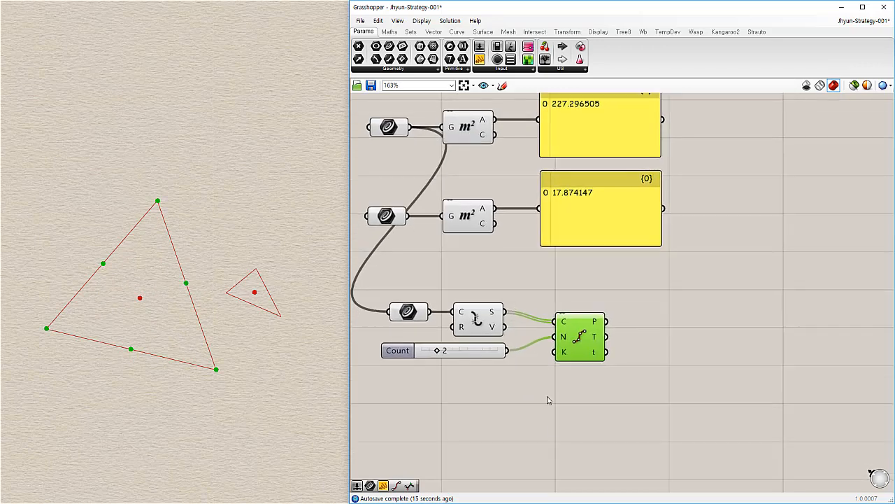
{"action": "left_click", "coordinate": [554, 422]}
{"action": "left_click_drag", "start_coordinate": [437, 350], "coordinate": [445, 350]}
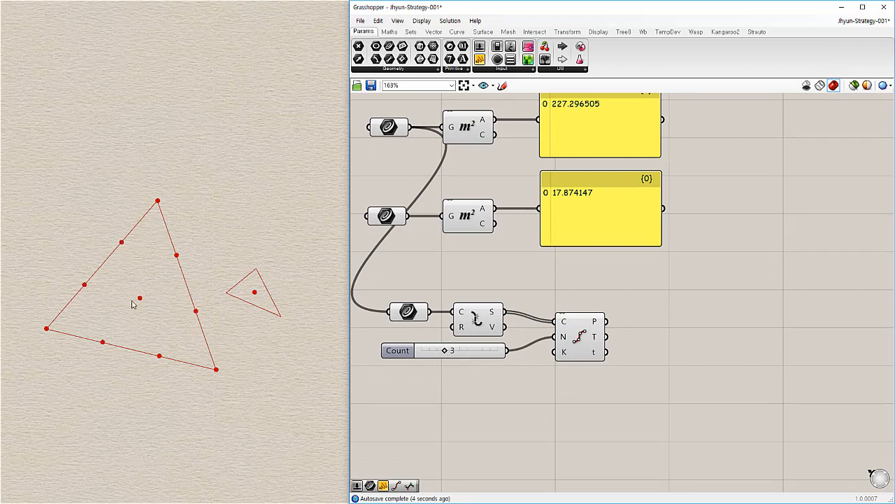
{"action": "left_click_drag", "start_coordinate": [448, 352], "coordinate": [457, 351]}
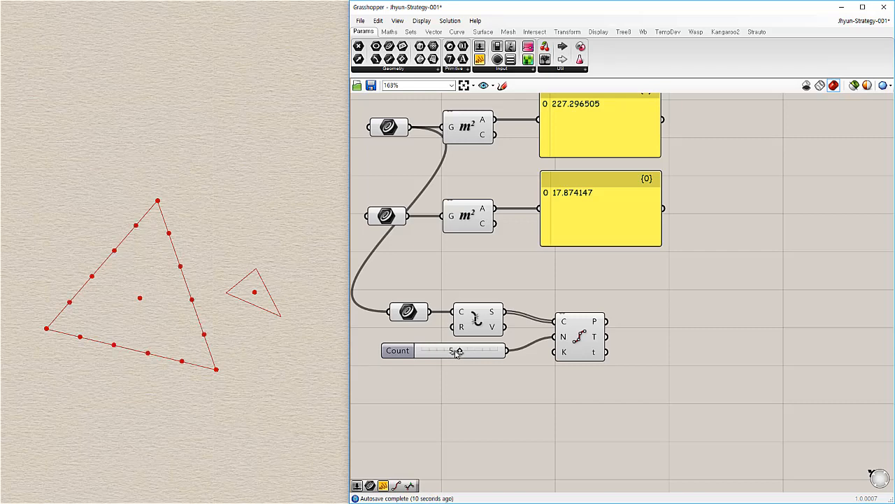
{"action": "left_click_drag", "start_coordinate": [457, 351], "coordinate": [453, 350]}
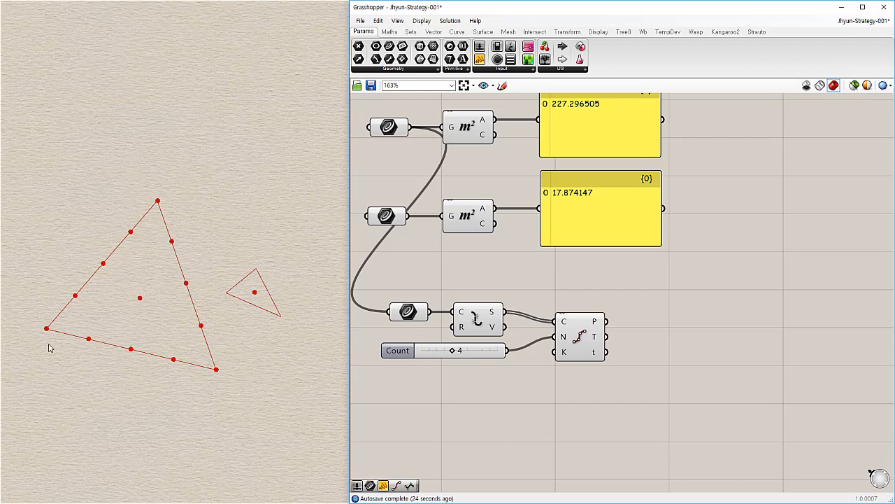
{"action": "right_click_drag", "start_coordinate": [193, 435], "coordinate": [192, 439]}
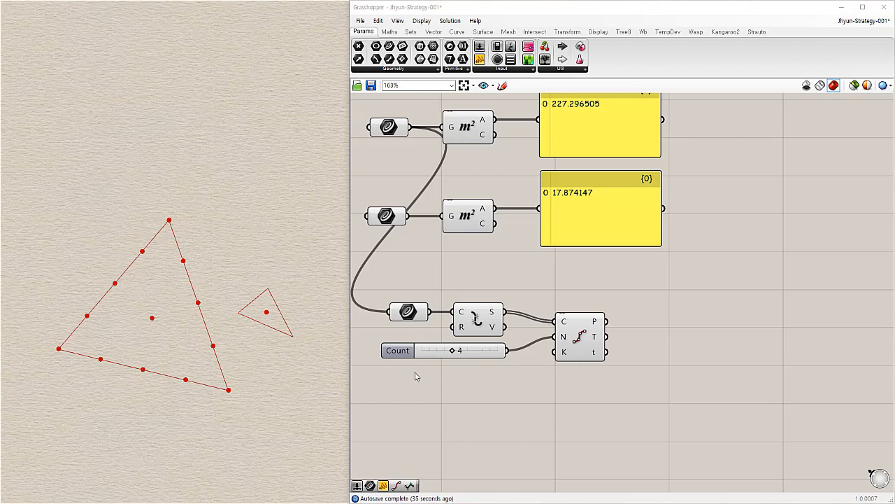
{"action": "left_click_drag", "start_coordinate": [588, 346], "coordinate": [596, 337]}
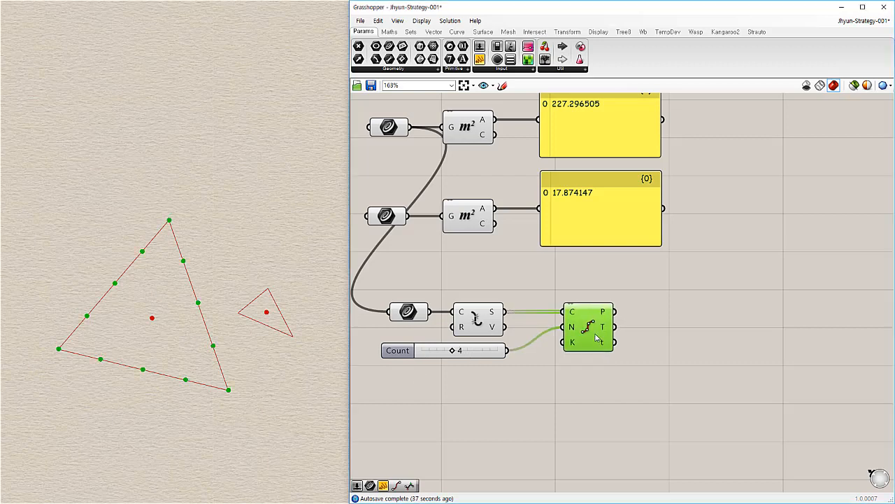
{"action": "left_click", "coordinate": [696, 392]}
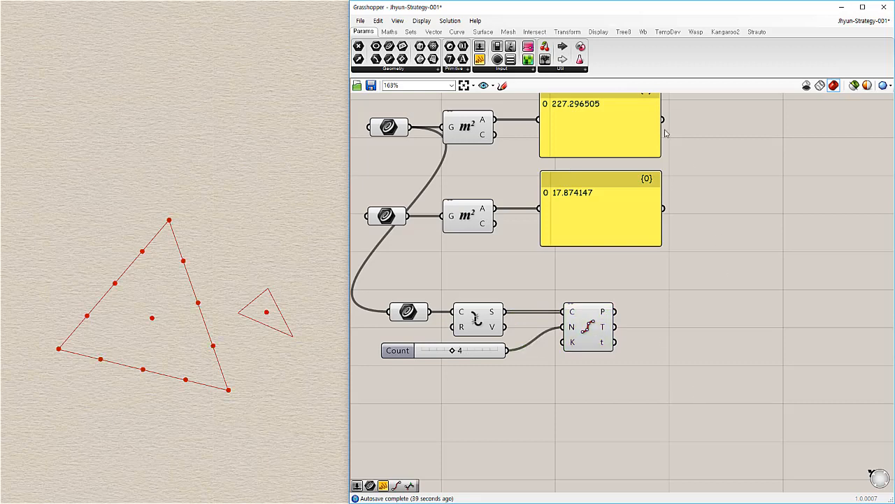
- Place a Square component and an Integer parameter below Divide Curve
{"action": "left_click", "coordinate": [390, 33]}
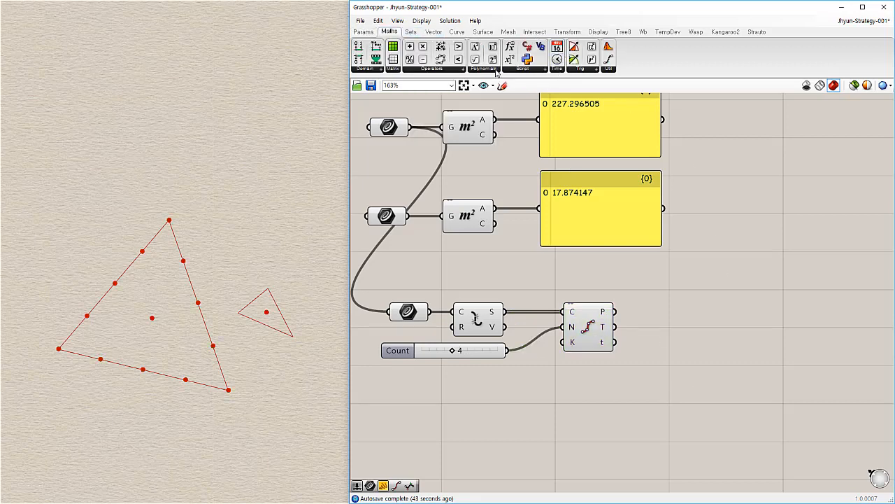
{"action": "left_click_drag", "start_coordinate": [475, 48], "coordinate": [597, 395]}
{"action": "left_click", "coordinate": [364, 32]}
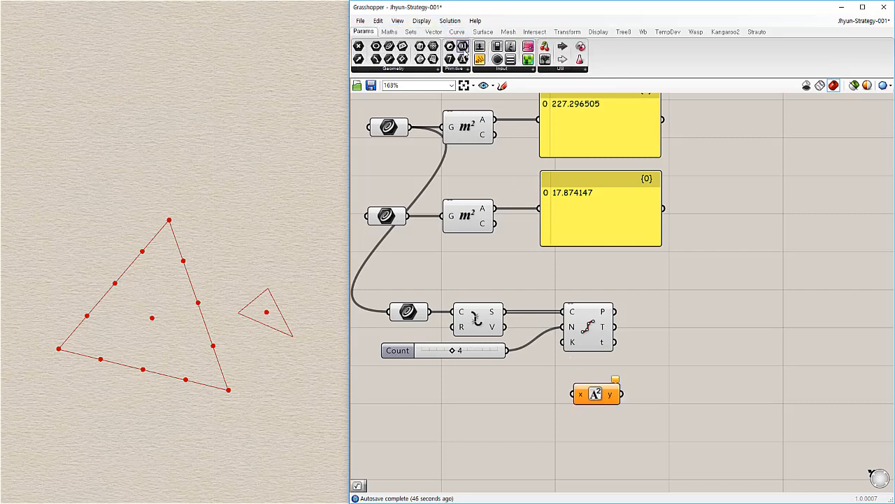
{"action": "left_click_drag", "start_coordinate": [552, 368], "coordinate": [556, 369]}
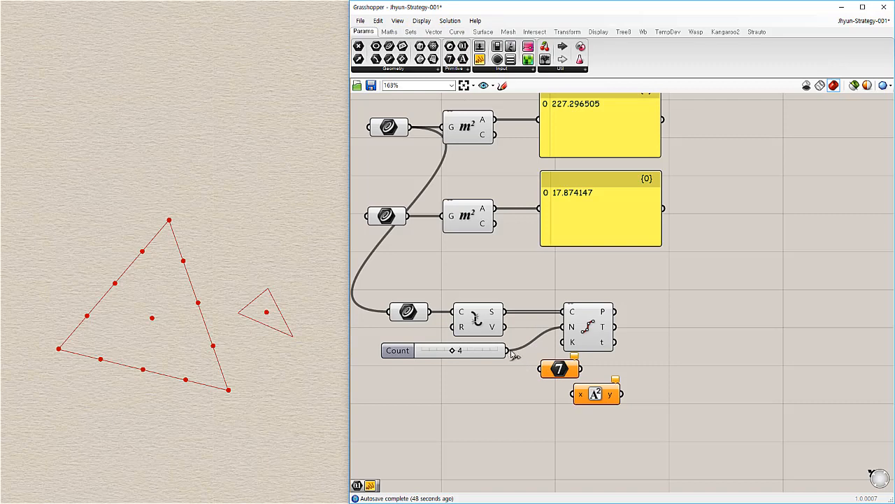
- Connect the division count slider through the Integer parameter to the Square component and line them up in a row
{"action": "left_click_drag", "start_coordinate": [508, 350], "coordinate": [480, 360]}
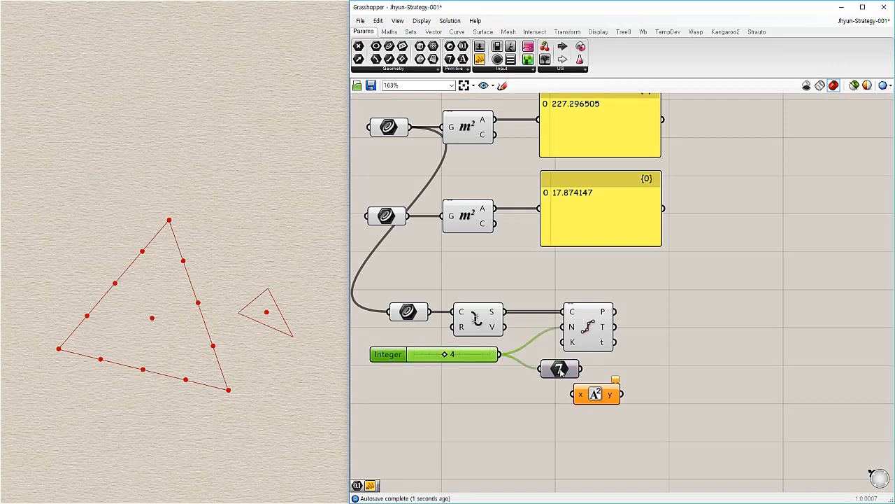
{"action": "left_click_drag", "start_coordinate": [561, 370], "coordinate": [557, 379]}
{"action": "left_click_drag", "start_coordinate": [603, 398], "coordinate": [639, 384]}
{"action": "left_click_drag", "start_coordinate": [577, 376], "coordinate": [617, 383]}
{"action": "left_click", "coordinate": [616, 230]}
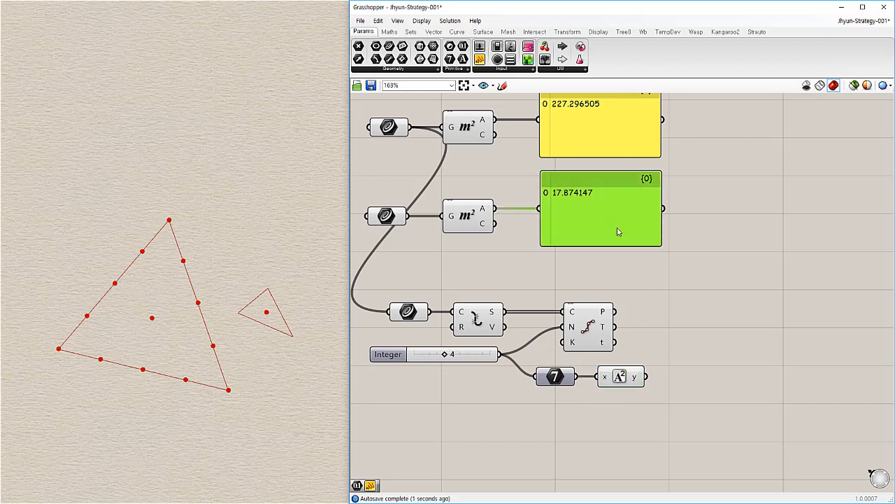
- Duplicate a panel beside the Square component and connect Square's y output to it
{"action": "left_click_drag", "start_coordinate": [615, 230], "coordinate": [748, 358], "text": "alt"}
{"action": "left_click_drag", "start_coordinate": [649, 377], "coordinate": [698, 362]}
{"action": "left_click_drag", "start_coordinate": [745, 381], "coordinate": [720, 396]}
{"action": "left_click", "coordinate": [765, 461]}
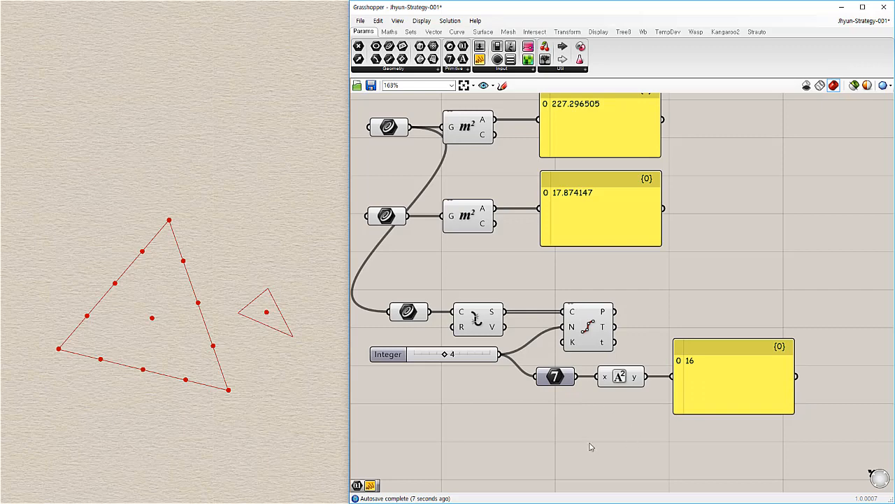
{"action": "right_click_drag", "start_coordinate": [589, 446], "coordinate": [578, 384]}
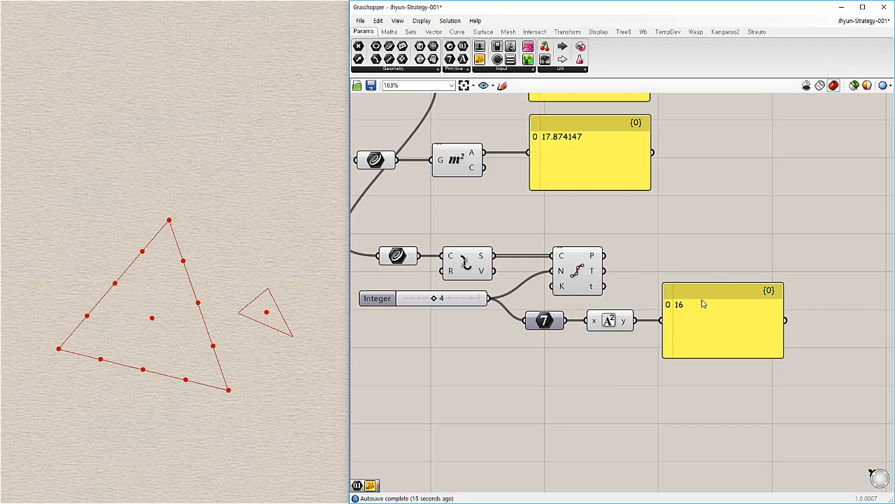
{"action": "right_click_drag", "start_coordinate": [596, 380], "coordinate": [622, 427]}
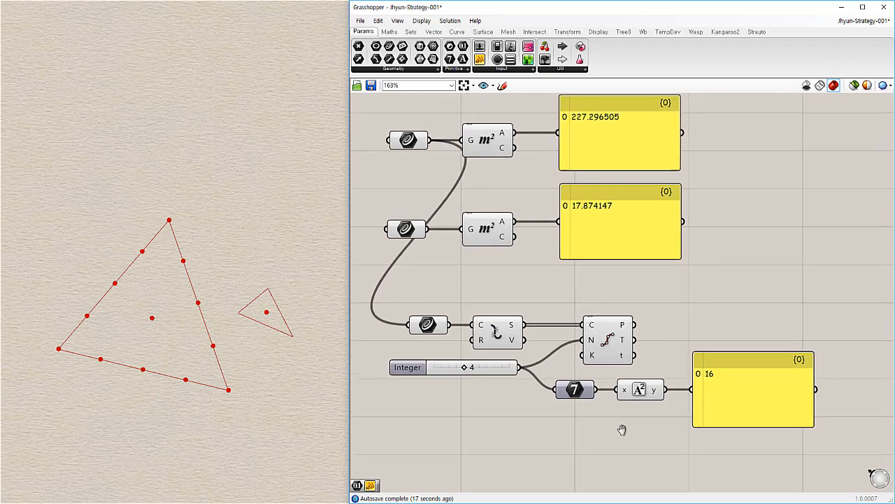
- Set the division count slider to 5 and nudge it slightly to tidy its placement
{"action": "mouse_move", "coordinate": [465, 368]}
{"action": "left_mouse_down"}
{"action": "mouse_move", "coordinate": [495, 367]}
{"action": "mouse_move", "coordinate": [464, 367]}
{"action": "mouse_move", "coordinate": [473, 362]}
{"action": "left_mouse_up"}
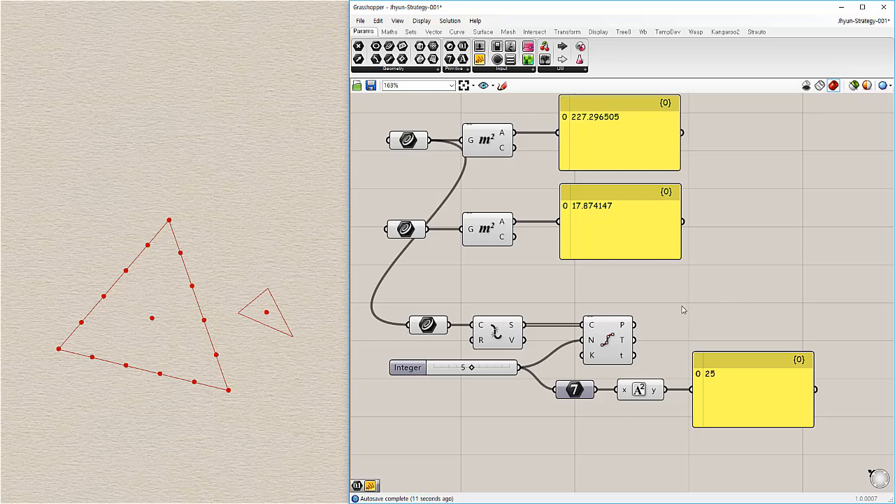
{"action": "left_click", "coordinate": [591, 133]}
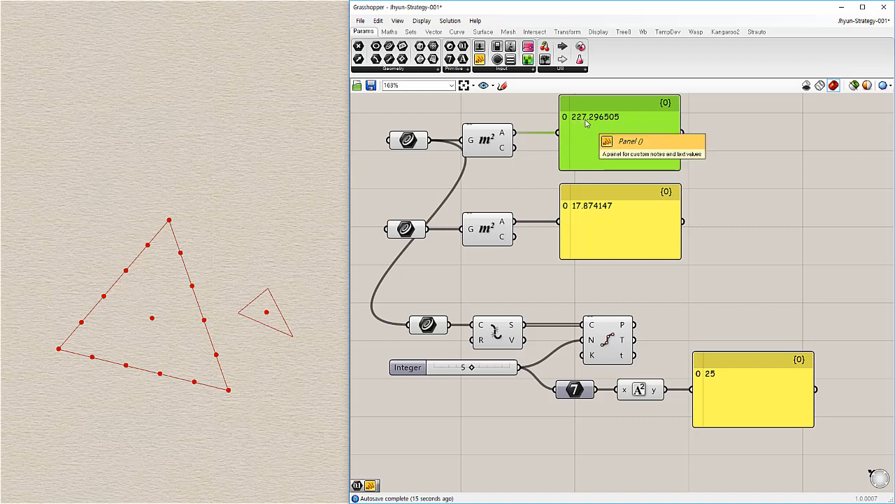
{"action": "left_click", "coordinate": [715, 307]}
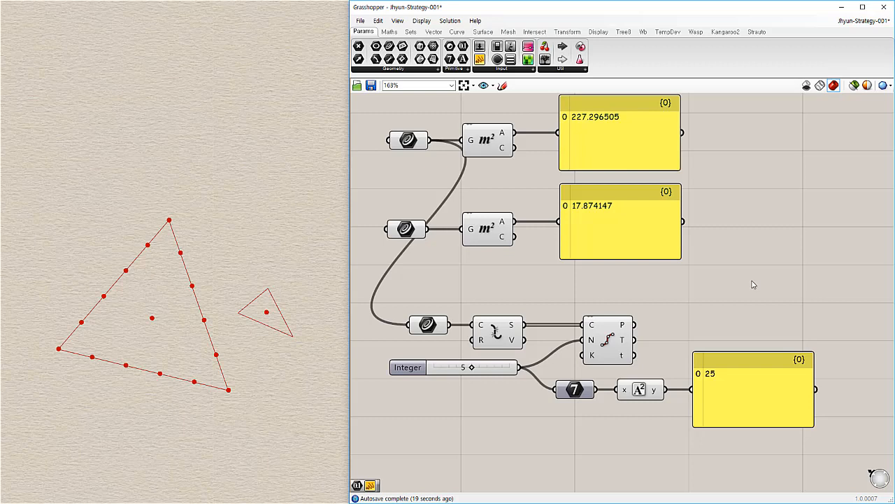
{"action": "left_click_drag", "start_coordinate": [503, 369], "coordinate": [506, 369]}
{"action": "left_click", "coordinate": [565, 441]}
{"action": "right_click_drag", "start_coordinate": [565, 441], "coordinate": [539, 389]}
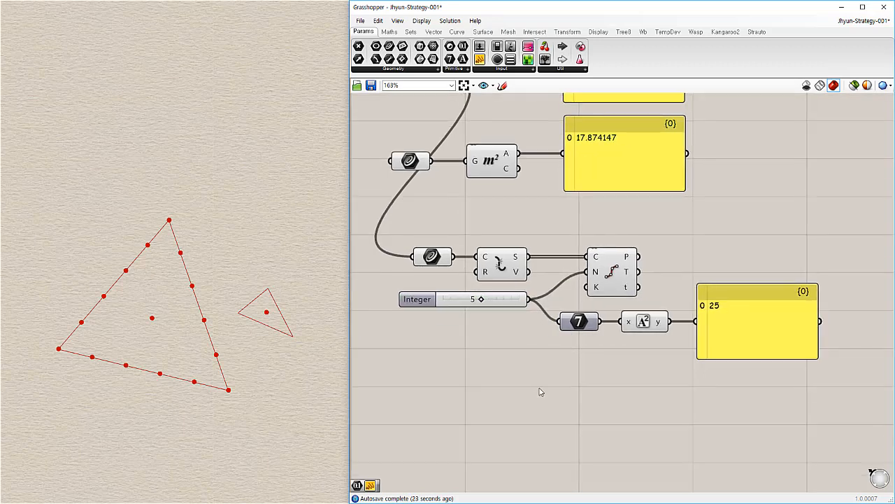
- Create a number slider with the value 3.00 and place it below the division count slider
{"action": "double_click", "coordinate": [534, 392]}
{"action": "type", "text": "3"}
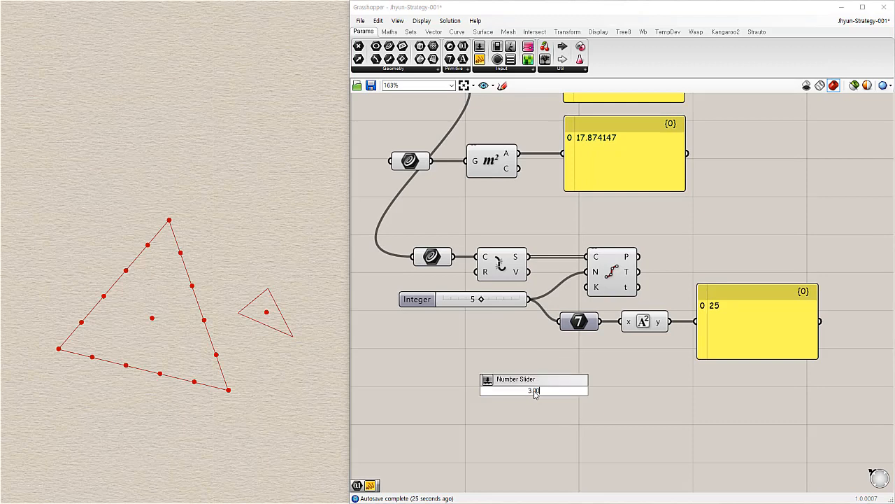
{"action": "type", "text": ".00"}
{"action": "key", "text": "Return"}
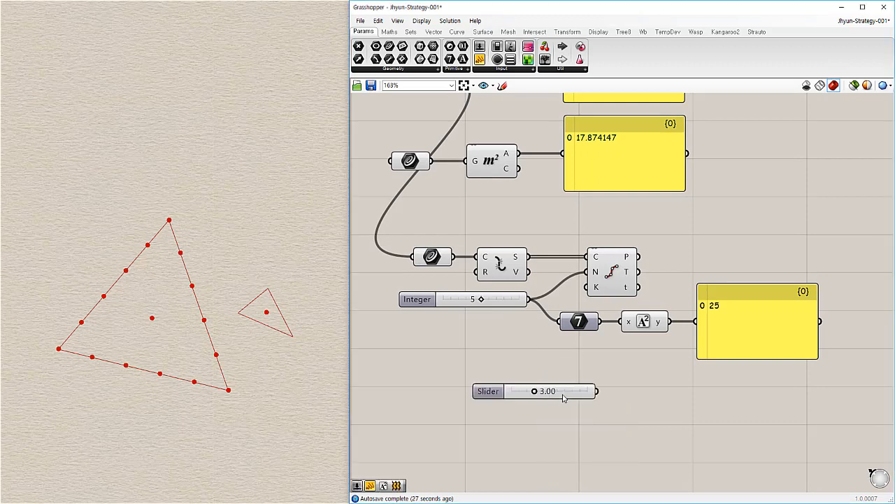
{"action": "left_click", "coordinate": [516, 395]}
{"action": "left_click_drag", "start_coordinate": [516, 395], "coordinate": [496, 405]}
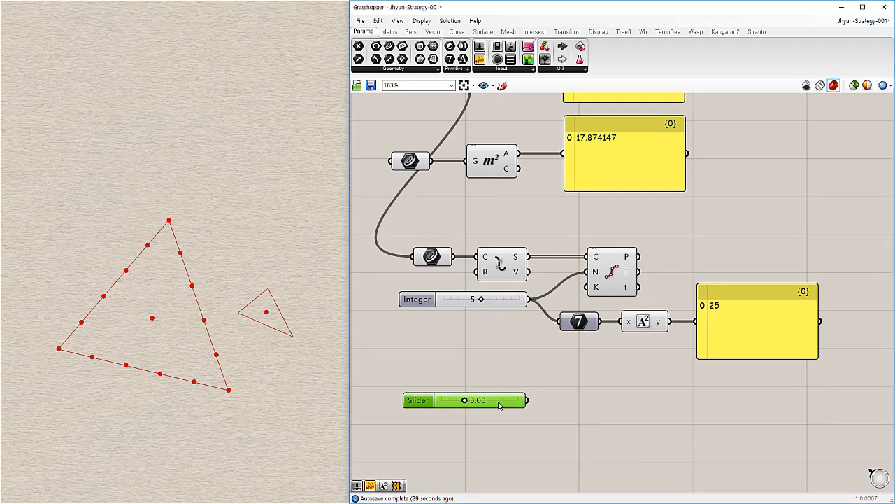
- Place a Number parameter above the 3.00 slider and connect the large triangle's area output to it
{"action": "mouse_move", "coordinate": [582, 417]}
{"action": "right_mouse_down"}
{"action": "mouse_move", "coordinate": [586, 370]}
{"action": "mouse_move", "coordinate": [580, 428]}
{"action": "right_mouse_up"}
{"action": "left_click", "coordinate": [592, 378]}
{"action": "right_click_drag", "start_coordinate": [524, 252], "coordinate": [533, 267]}
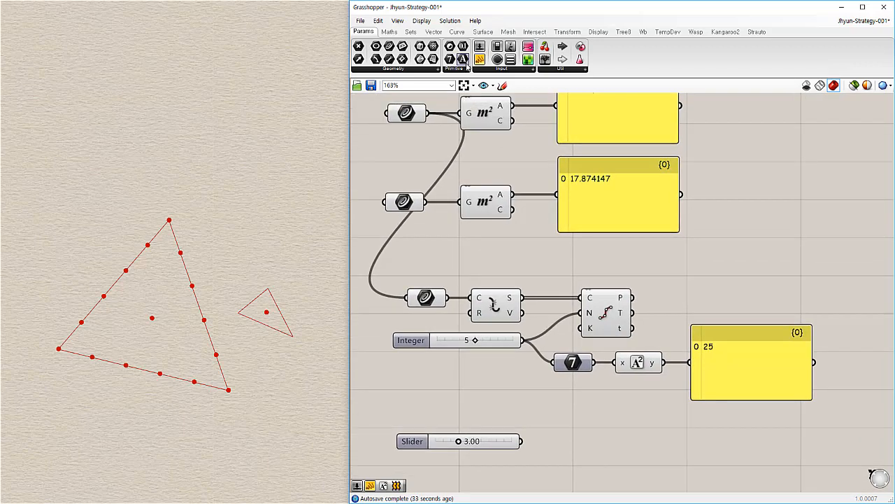
{"action": "left_click", "coordinate": [504, 416]}
{"action": "right_click_drag", "start_coordinate": [533, 189], "coordinate": [534, 210]}
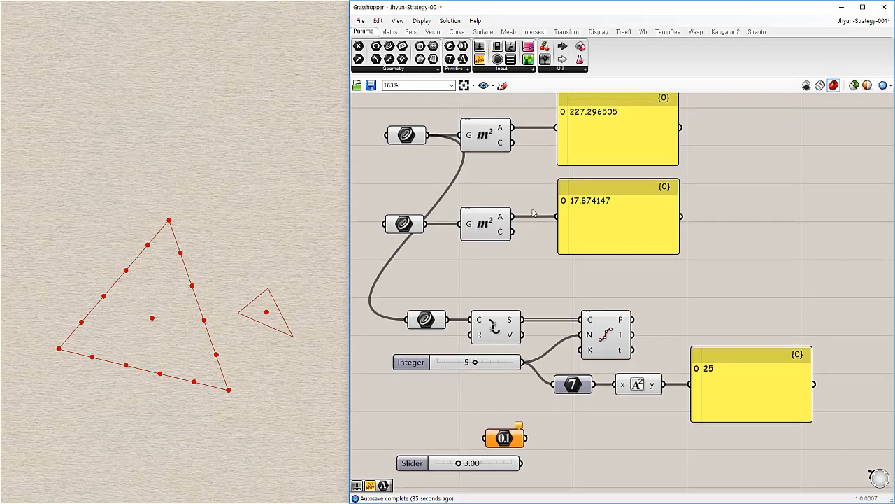
{"action": "left_click_drag", "start_coordinate": [513, 127], "coordinate": [505, 439]}
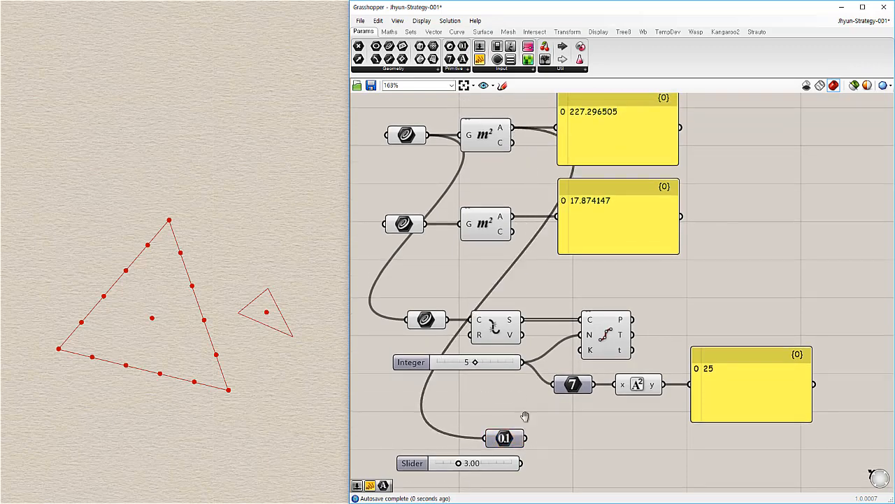
- Move the Number parameter and the 3.00 slider together beyond the area panels, keeping the parameter above the slider
{"action": "right_click_drag", "start_coordinate": [525, 417], "coordinate": [521, 331]}
{"action": "left_click_drag", "start_coordinate": [542, 336], "coordinate": [488, 404]}
{"action": "right_click_drag", "start_coordinate": [517, 395], "coordinate": [471, 435]}
{"action": "left_click_drag", "start_coordinate": [451, 396], "coordinate": [802, 144]}
{"action": "left_click", "coordinate": [785, 249]}
{"action": "right_click_drag", "start_coordinate": [769, 244], "coordinate": [667, 309]}
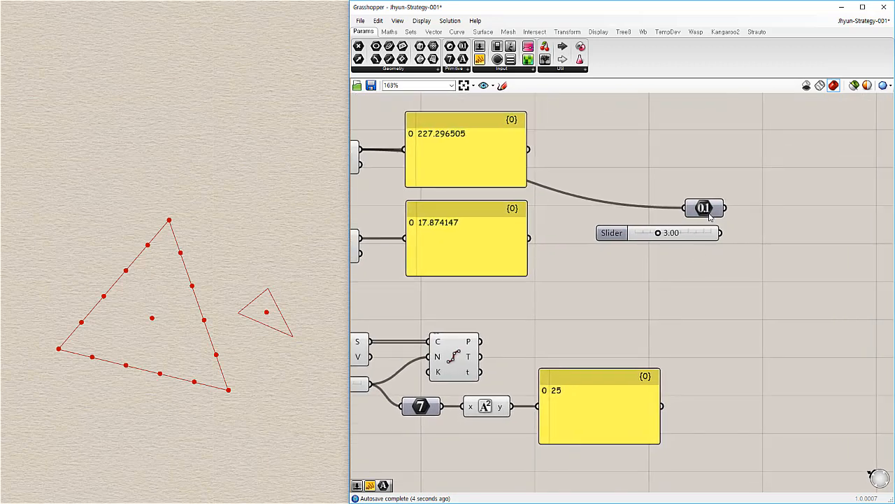
{"action": "left_click_drag", "start_coordinate": [710, 218], "coordinate": [696, 205]}
- Duplicate the large triangle's area panel and connect the Number parameter's output to the copy
{"action": "left_click", "coordinate": [442, 160]}
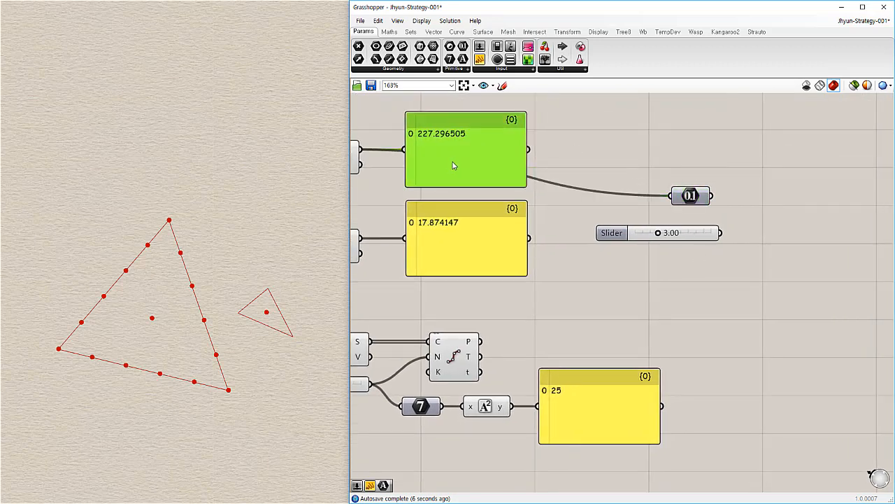
{"action": "left_click_drag", "start_coordinate": [454, 166], "coordinate": [803, 198], "text": "alt"}
{"action": "left_click_drag", "start_coordinate": [712, 196], "coordinate": [752, 184]}
{"action": "left_click", "coordinate": [772, 253]}
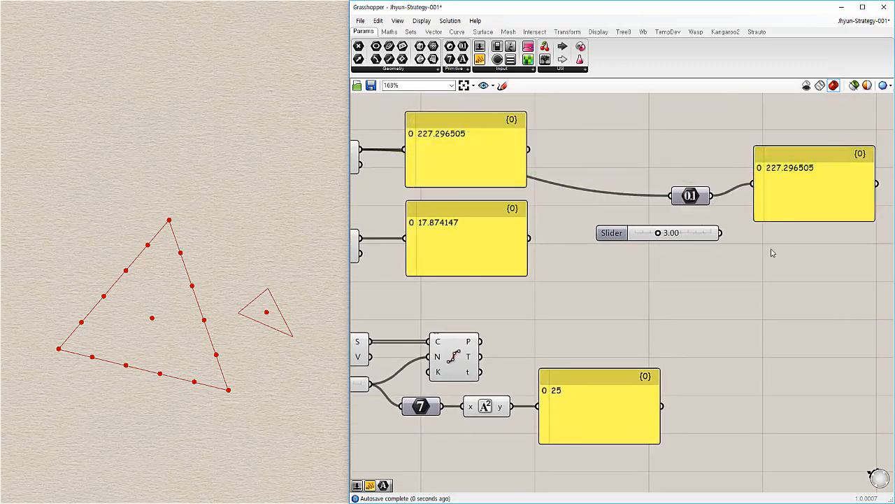
{"action": "left_click", "coordinate": [786, 202]}
{"action": "left_click", "coordinate": [753, 289]}
- Align the 3.00 slider under the Number parameter and shift the connected panel away to make room
{"action": "right_click_drag", "start_coordinate": [676, 293], "coordinate": [597, 198]}
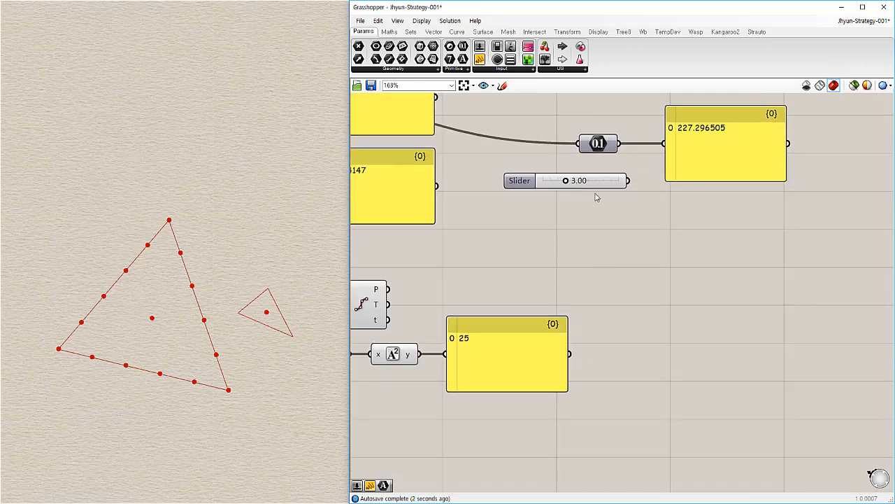
{"action": "left_click_drag", "start_coordinate": [603, 182], "coordinate": [595, 181]}
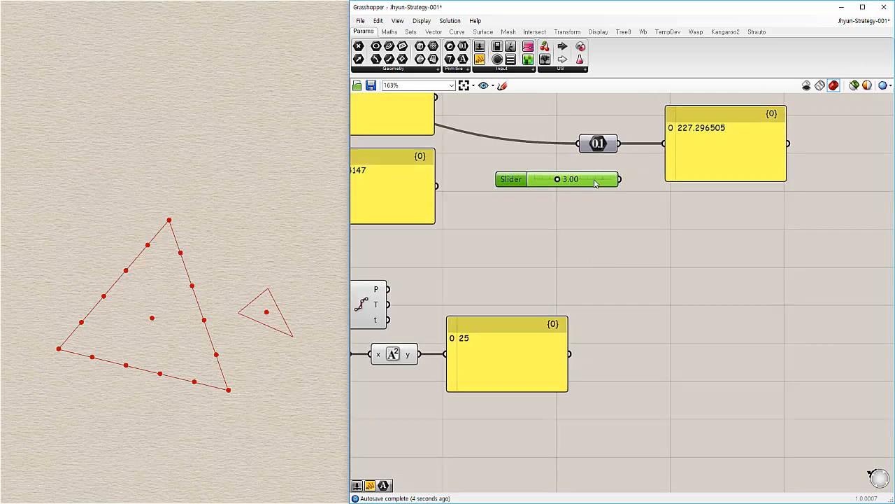
{"action": "left_click", "coordinate": [719, 256]}
{"action": "right_click_drag", "start_coordinate": [717, 250], "coordinate": [532, 284]}
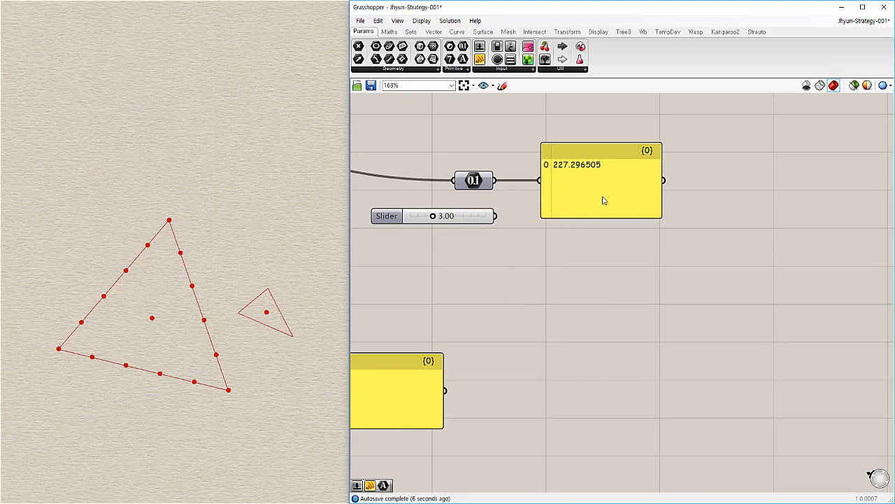
{"action": "left_click_drag", "start_coordinate": [591, 199], "coordinate": [635, 201]}
- Add a Division component, connecting the Number parameter to A and the 3.00 slider to B
{"action": "double_click", "coordinate": [552, 289]}
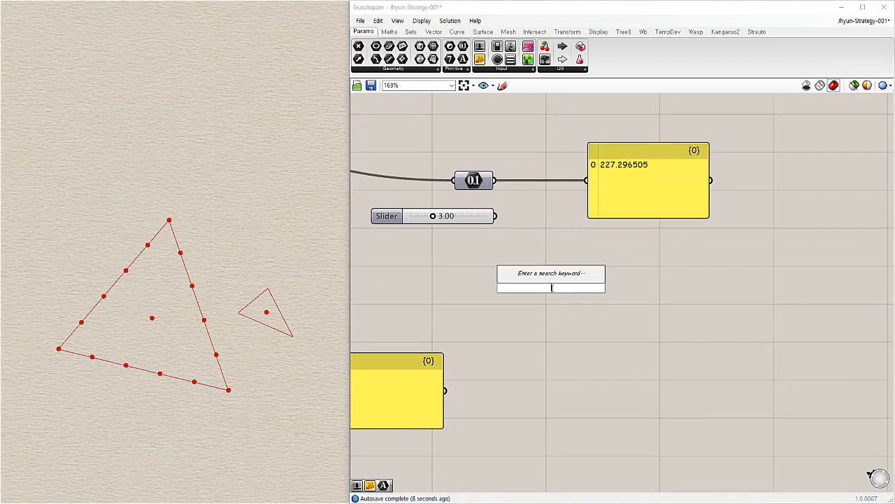
{"action": "type", "text": "/"}
{"action": "key", "text": "Return"}
{"action": "left_click_drag", "start_coordinate": [552, 288], "coordinate": [565, 246]}
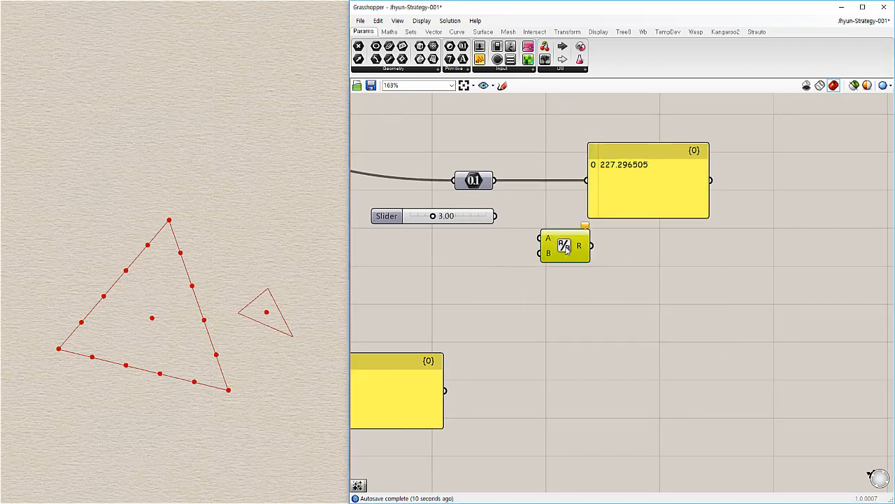
{"action": "left_click_drag", "start_coordinate": [495, 180], "coordinate": [540, 238]}
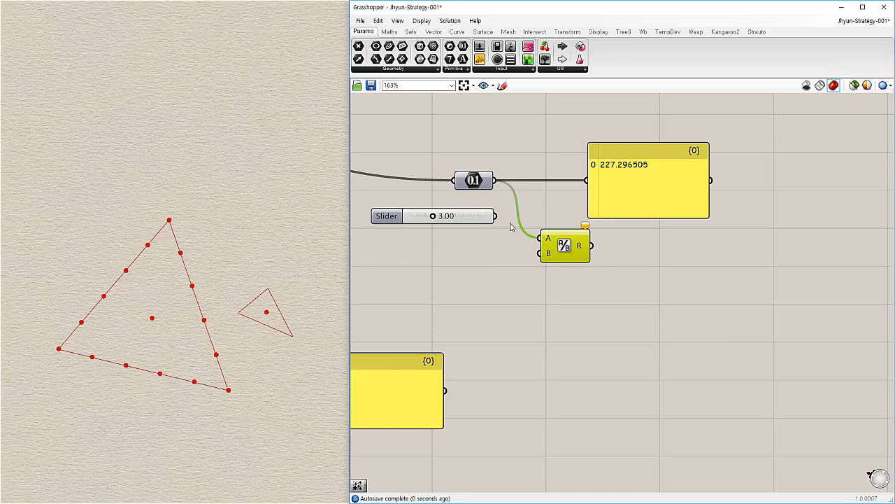
{"action": "left_click_drag", "start_coordinate": [497, 217], "coordinate": [539, 257]}
{"action": "left_click_drag", "start_coordinate": [569, 255], "coordinate": [563, 217]}
- Duplicate the area panel below the original and connect Division's R output to the copy
{"action": "left_click_drag", "start_coordinate": [635, 191], "coordinate": [667, 255]}
{"action": "key", "text": "ctrl+c"}
{"action": "key", "text": "ctrl+v"}
{"action": "left_click_drag", "start_coordinate": [585, 209], "coordinate": [620, 225]}
{"action": "left_click", "coordinate": [662, 335]}
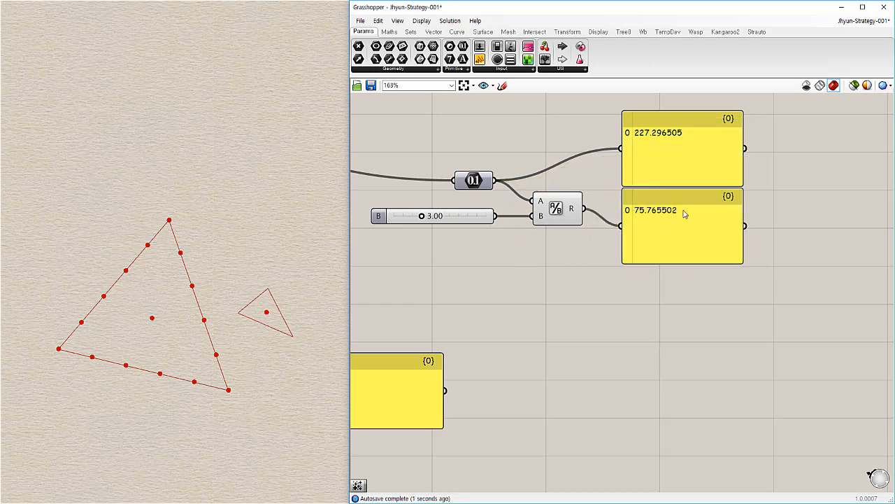
- Arrange the area panel and the Division result panel in a neat stack with a small gap
{"action": "right_click_drag", "start_coordinate": [546, 313], "coordinate": [564, 332]}
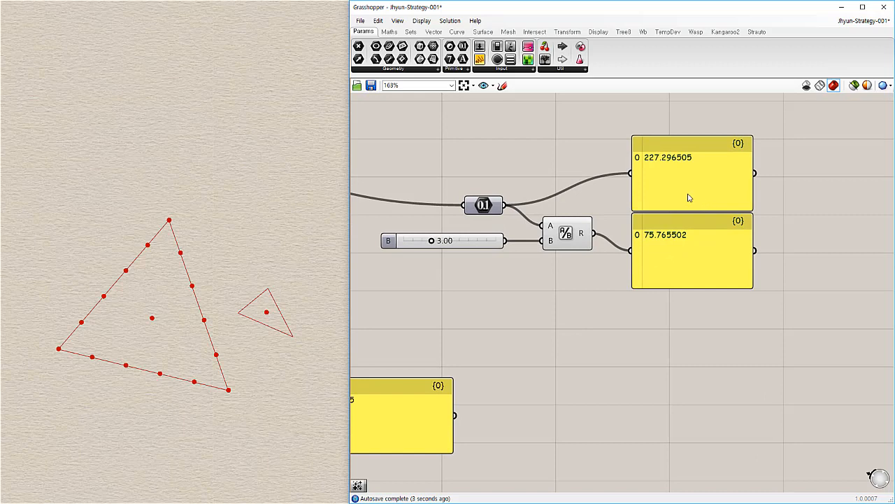
{"action": "mouse_move", "coordinate": [688, 198]}
{"action": "left_mouse_down"}
{"action": "mouse_move", "coordinate": [690, 183]}
{"action": "mouse_move", "coordinate": [687, 193]}
{"action": "left_mouse_up"}
{"action": "left_click", "coordinate": [794, 244]}
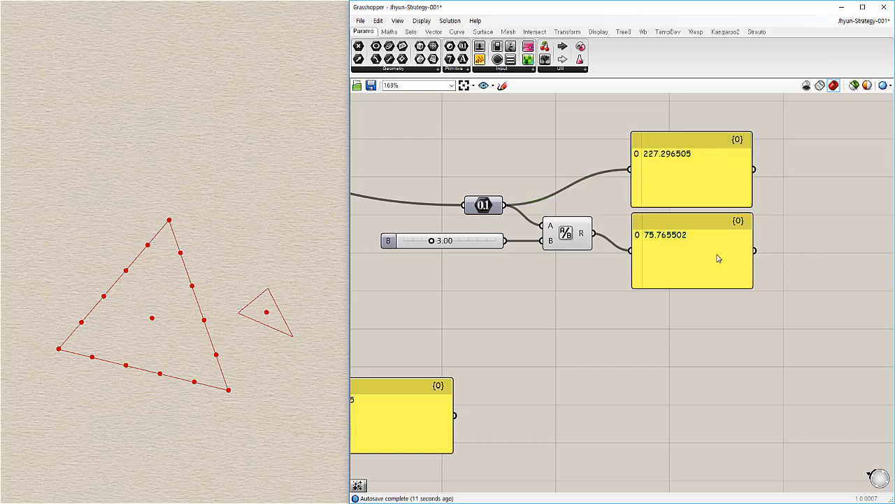
{"action": "left_click", "coordinate": [718, 258]}
{"action": "left_click", "coordinate": [786, 276]}
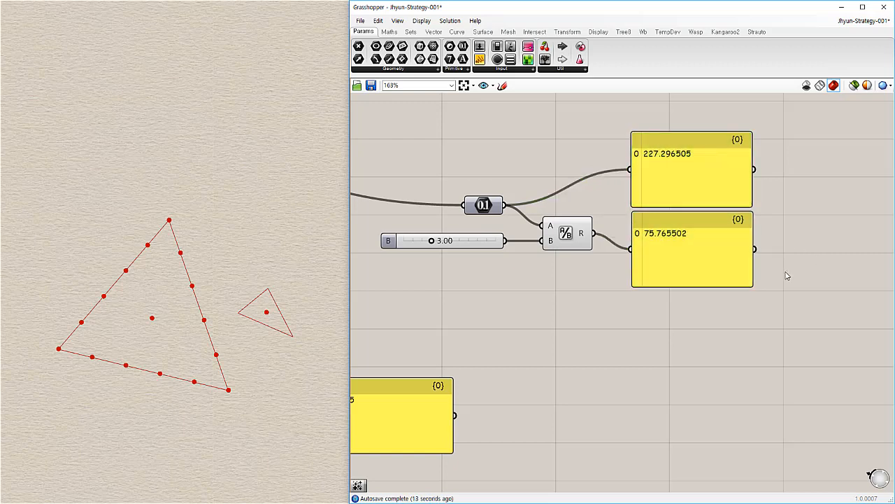
{"action": "right_click_drag", "start_coordinate": [656, 330], "coordinate": [645, 336]}
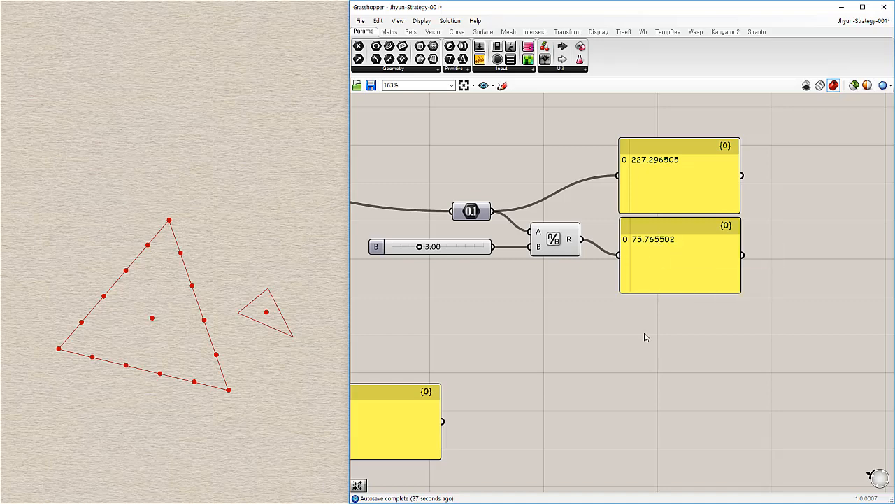
{"action": "right_click_drag", "start_coordinate": [619, 324], "coordinate": [675, 229]}
{"action": "left_click", "coordinate": [687, 196]}
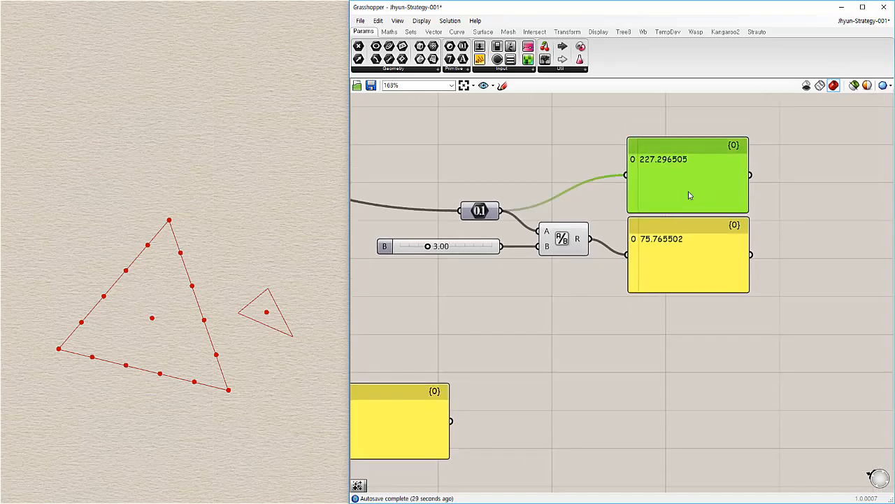
{"action": "left_click_drag", "start_coordinate": [692, 253], "coordinate": [697, 251]}
{"action": "left_click", "coordinate": [715, 314]}
{"action": "right_click_drag", "start_coordinate": [495, 306], "coordinate": [595, 247]}
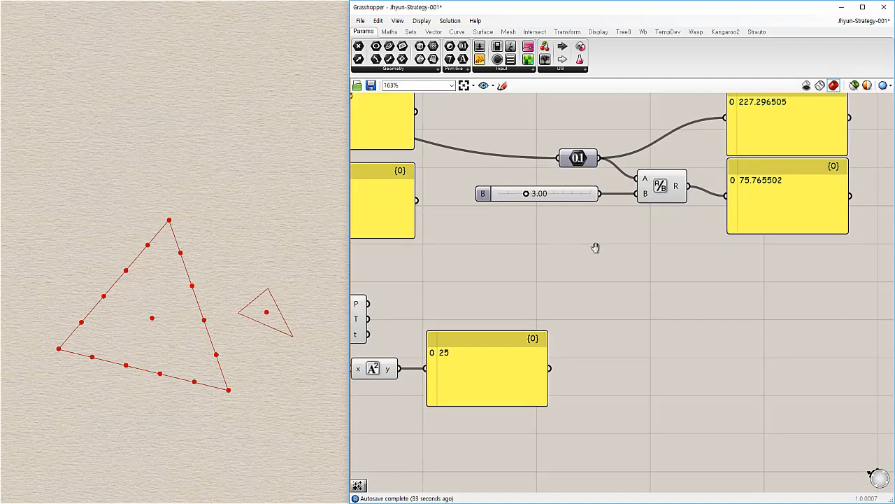
- Try the divisor slider at 2.90 and return it to 3
{"action": "mouse_move", "coordinate": [526, 195]}
{"action": "left_mouse_down"}
{"action": "mouse_move", "coordinate": [542, 195]}
{"action": "mouse_move", "coordinate": [526, 199]}
{"action": "left_mouse_up"}
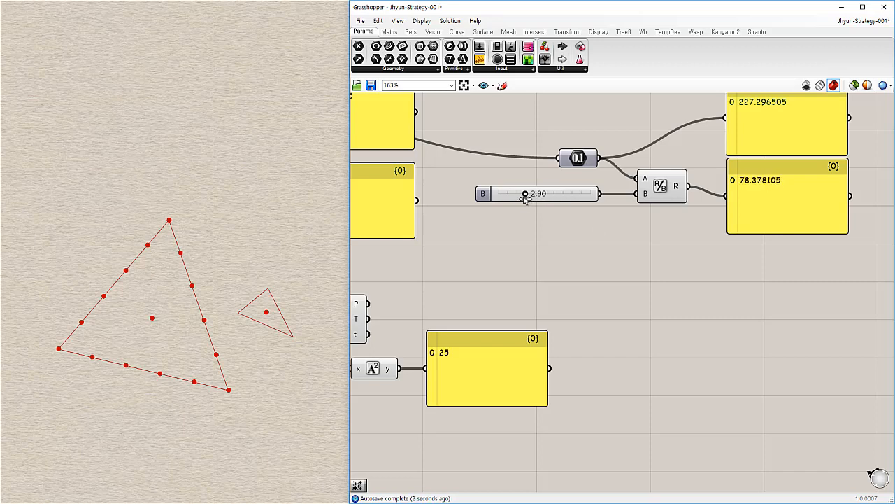
{"action": "double_click", "coordinate": [555, 194]}
{"action": "type", "text": "3"}
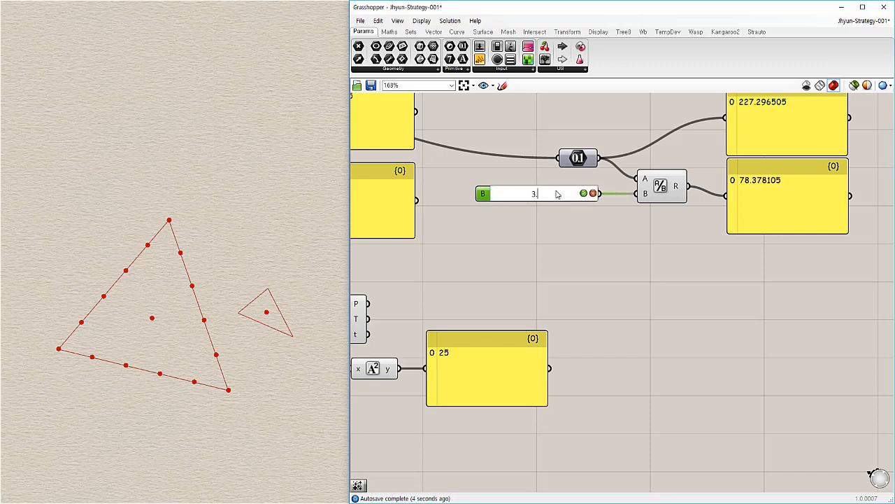
{"action": "key", "text": "Return"}
- Insert a Number parameter between the divisor slider and Division's B input, lined up under the area's Number parameter
{"action": "right_click_drag", "start_coordinate": [709, 240], "coordinate": [548, 317]}
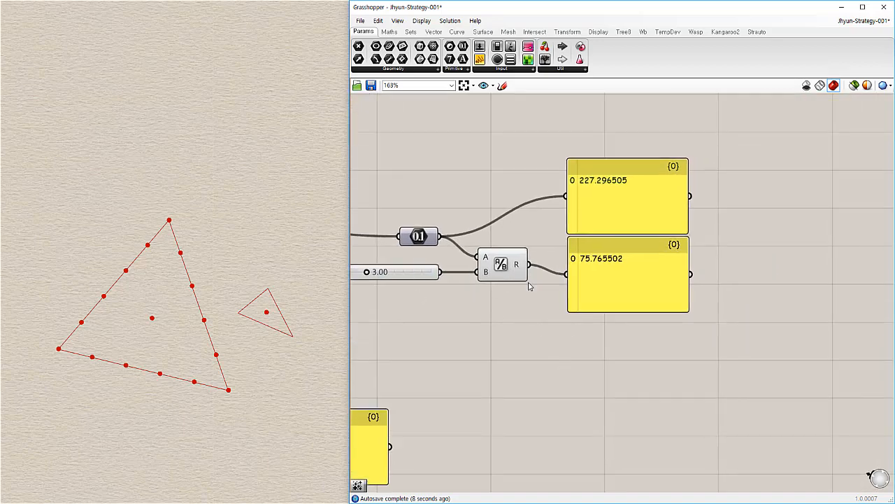
{"action": "left_click_drag", "start_coordinate": [507, 270], "coordinate": [537, 270]}
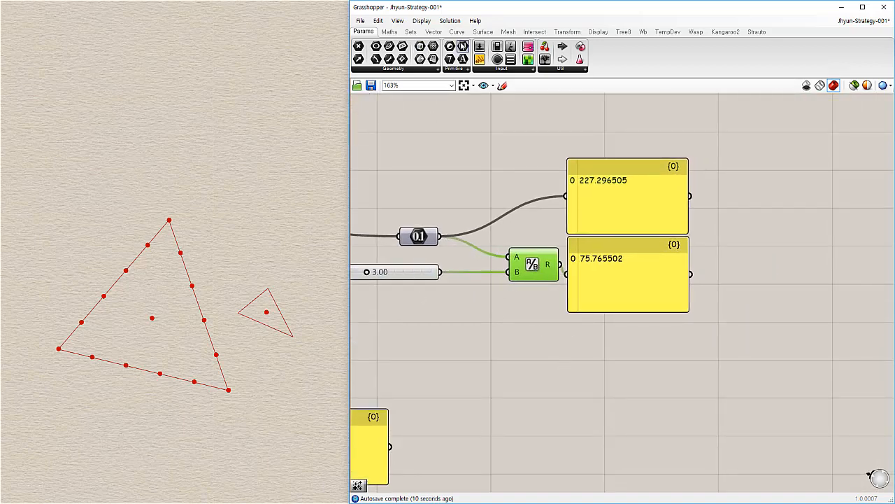
{"action": "left_click", "coordinate": [463, 46]}
{"action": "left_click", "coordinate": [462, 268]}
{"action": "left_click_drag", "start_coordinate": [439, 272], "coordinate": [444, 268]}
{"action": "left_click_drag", "start_coordinate": [461, 269], "coordinate": [484, 271]}
{"action": "left_click", "coordinate": [493, 310]}
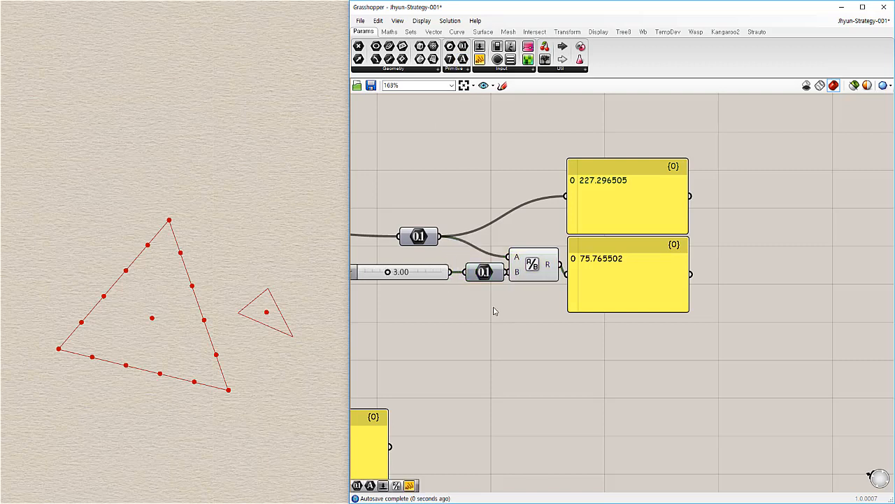
{"action": "left_click_drag", "start_coordinate": [494, 311], "coordinate": [347, 278]}
{"action": "left_click", "coordinate": [472, 315]}
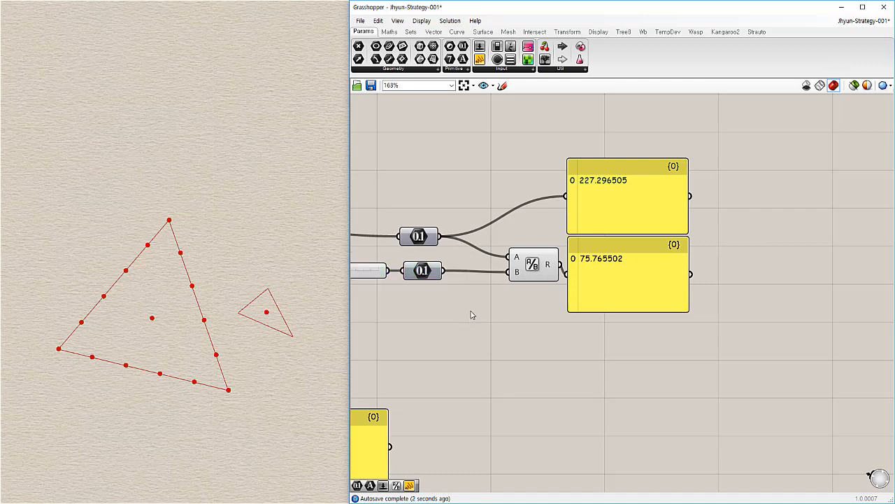
- Move the divisor slider, Number parameters, Division and result panels farther right as a group, and shift Division closer to the parameters
{"action": "right_click_drag", "start_coordinate": [419, 305], "coordinate": [564, 299]}
{"action": "left_click_drag", "start_coordinate": [506, 265], "coordinate": [491, 270]}
{"action": "left_click", "coordinate": [560, 297]}
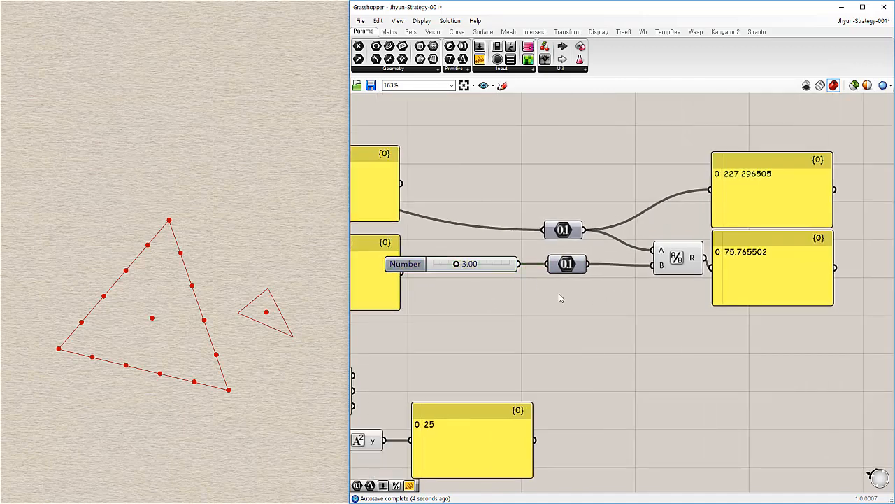
{"action": "left_click_drag", "start_coordinate": [785, 103], "coordinate": [479, 319]}
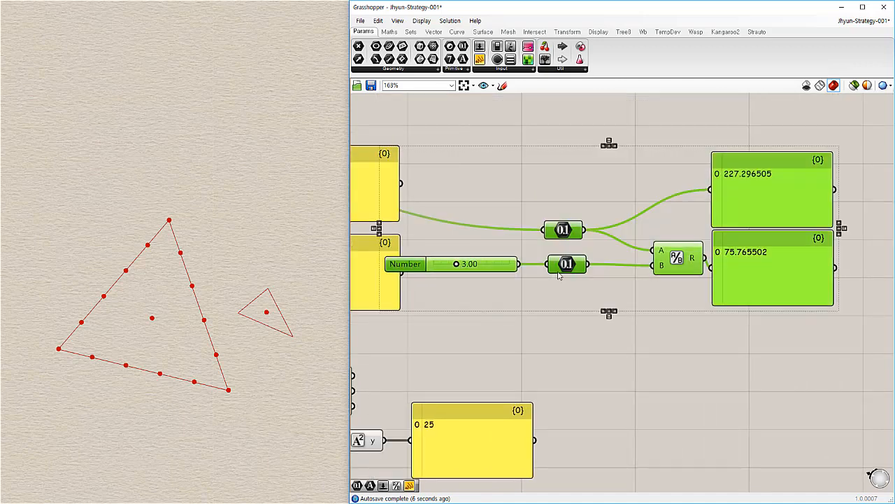
{"action": "left_click_drag", "start_coordinate": [570, 267], "coordinate": [636, 246]}
{"action": "left_click", "coordinate": [705, 308]}
{"action": "right_click_drag", "start_coordinate": [707, 311], "coordinate": [681, 301]}
{"action": "left_click_drag", "start_coordinate": [718, 228], "coordinate": [688, 228]}
{"action": "left_click", "coordinate": [708, 306]}
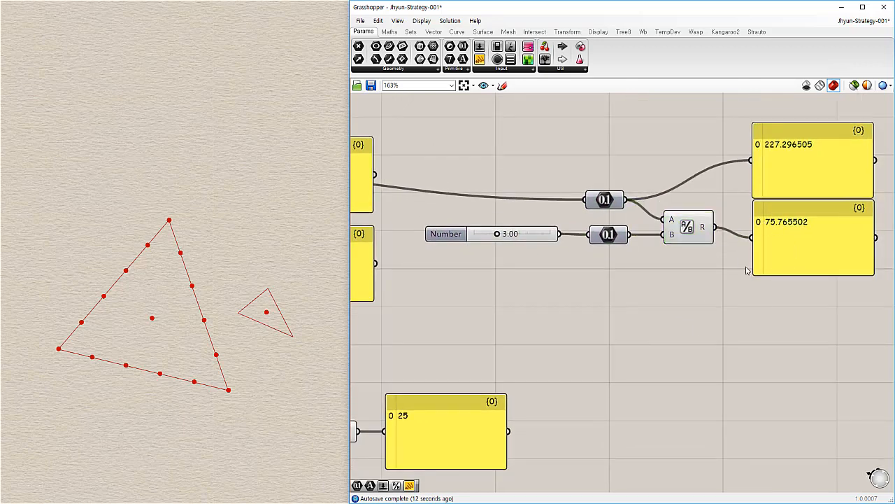
- Move the area panel and the Division result panel farther from Division, leaving space for another component
{"action": "scroll", "coordinate": [745, 271], "scroll_direction": "down", "scroll_amount": 2}
{"action": "scroll", "coordinate": [633, 355], "scroll_direction": "up", "scroll_amount": 1}
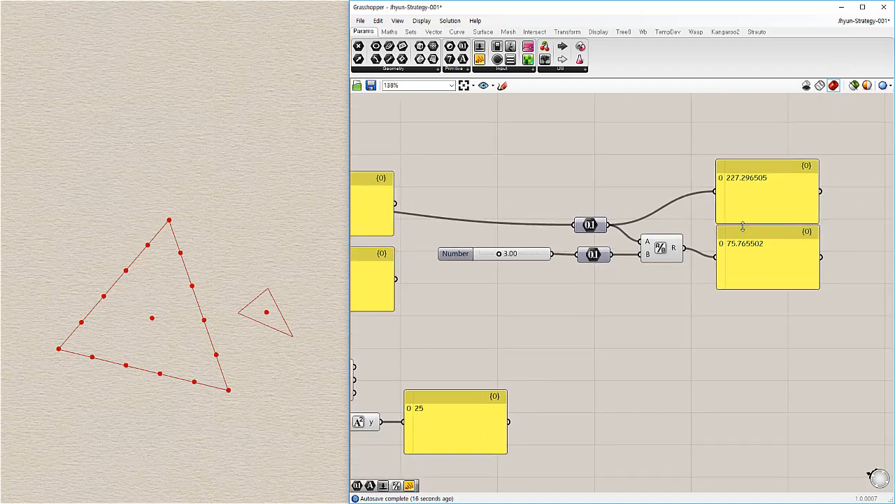
{"action": "right_click_drag", "start_coordinate": [610, 330], "coordinate": [549, 306]}
{"action": "right_click_drag", "start_coordinate": [587, 287], "coordinate": [792, 239]}
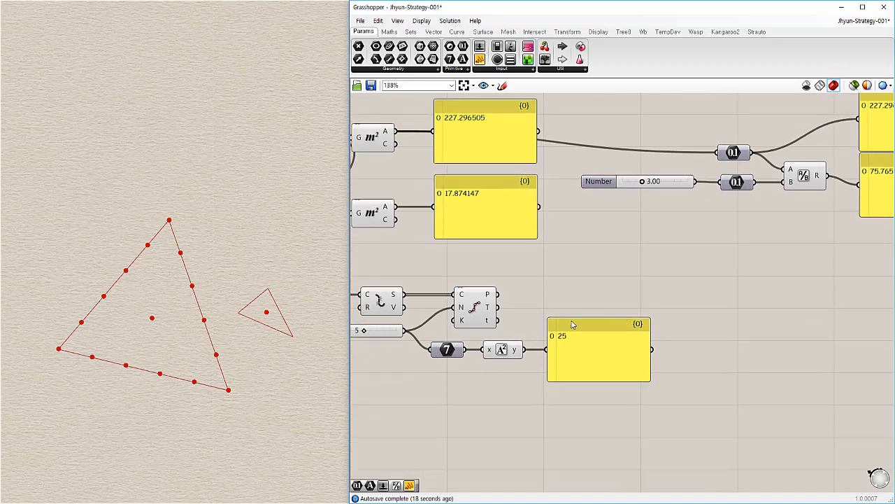
{"action": "right_click_drag", "start_coordinate": [570, 321], "coordinate": [624, 295]}
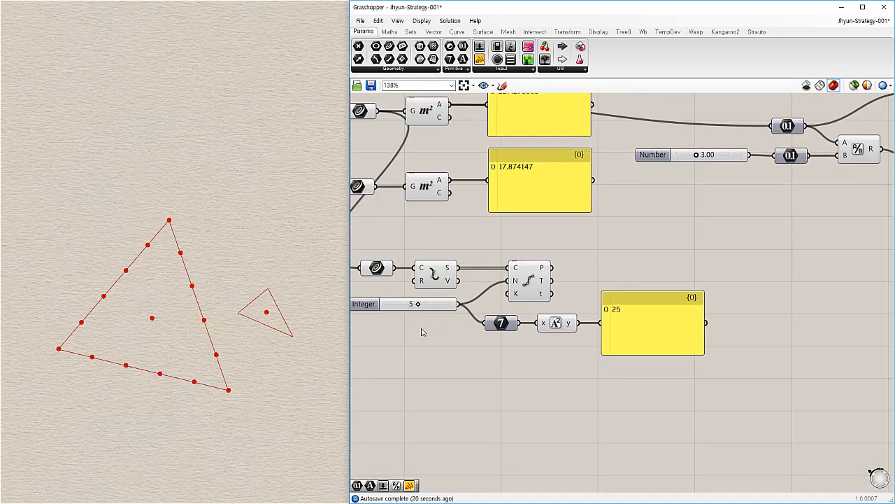
{"action": "right_click_drag", "start_coordinate": [790, 226], "coordinate": [536, 322]}
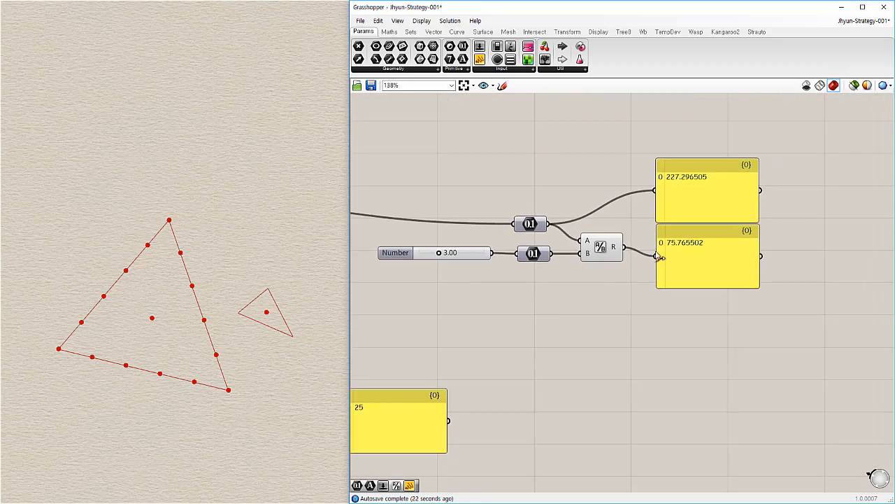
{"action": "scroll", "coordinate": [701, 212], "scroll_direction": "up", "scroll_amount": 2}
{"action": "left_click_drag", "start_coordinate": [794, 194], "coordinate": [760, 242]}
{"action": "left_click", "coordinate": [725, 340]}
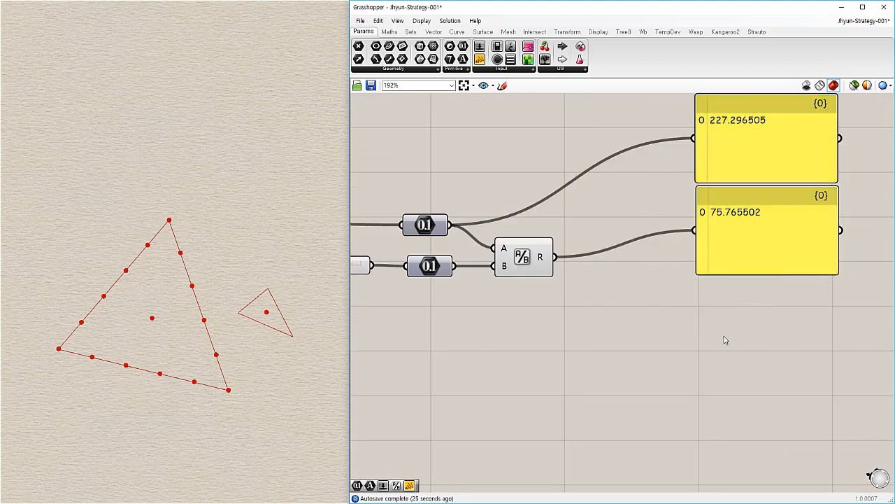
- Add a Square Root component below Division, feed it the R output and add its result to the Division result panel
{"action": "left_click", "coordinate": [390, 32]}
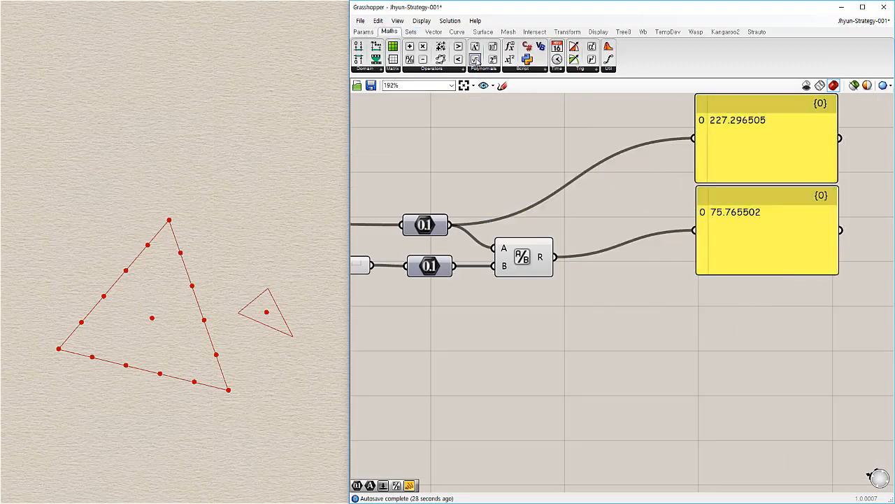
{"action": "left_click_drag", "start_coordinate": [475, 59], "coordinate": [621, 259]}
{"action": "left_click_drag", "start_coordinate": [556, 257], "coordinate": [696, 231]}
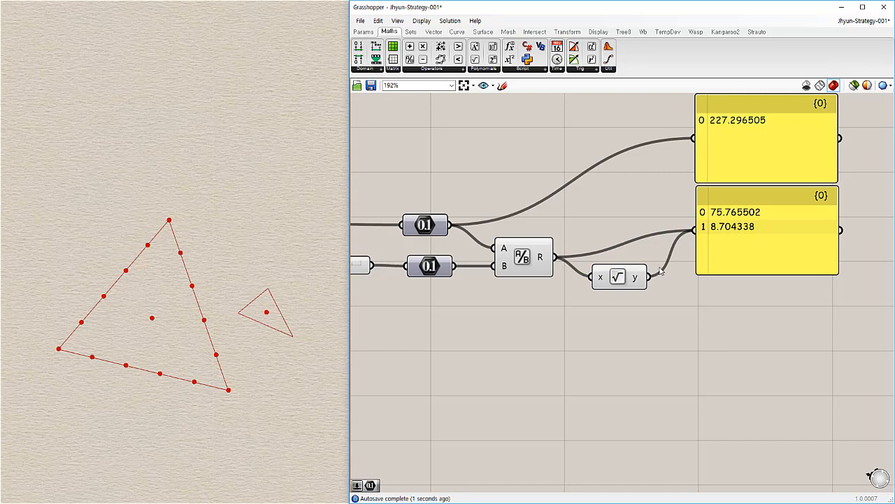
{"action": "left_click_drag", "start_coordinate": [619, 286], "coordinate": [617, 311]}
{"action": "left_click", "coordinate": [668, 335]}
{"action": "scroll", "coordinate": [668, 335], "scroll_direction": "down", "scroll_amount": 2}
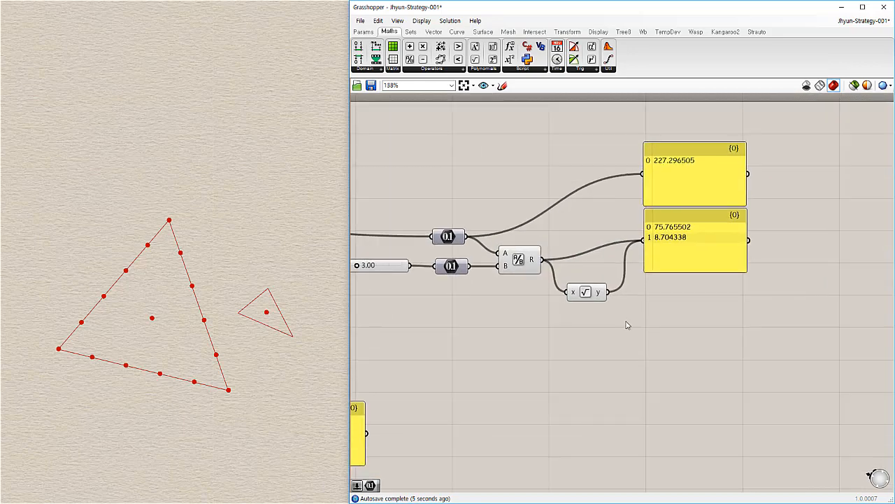
- Add an Integer parameter after Square Root, send its value to the result panel as well, and shift that panel clear of it
{"action": "double_click", "coordinate": [627, 325]}
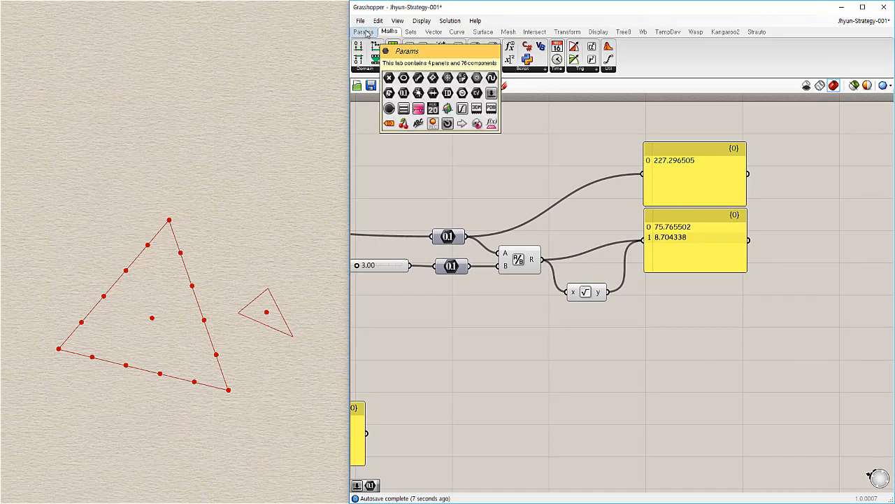
{"action": "right_click_drag", "start_coordinate": [583, 326], "coordinate": [566, 294]}
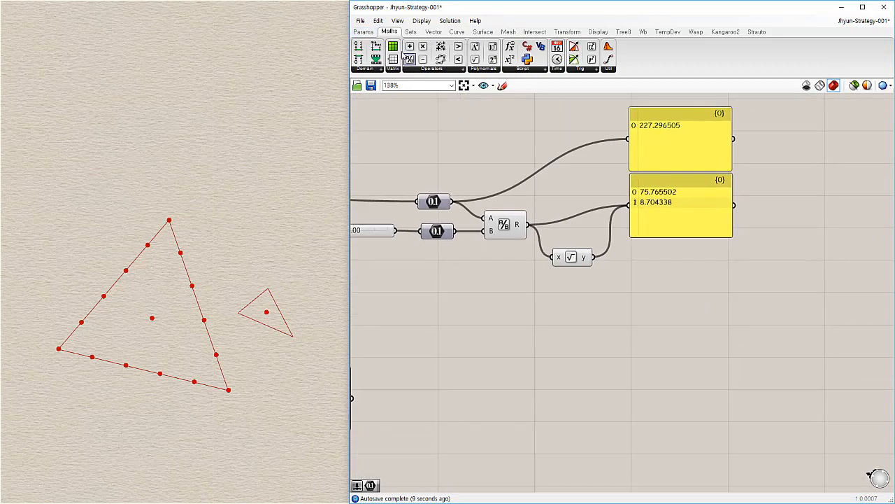
{"action": "left_click", "coordinate": [363, 33]}
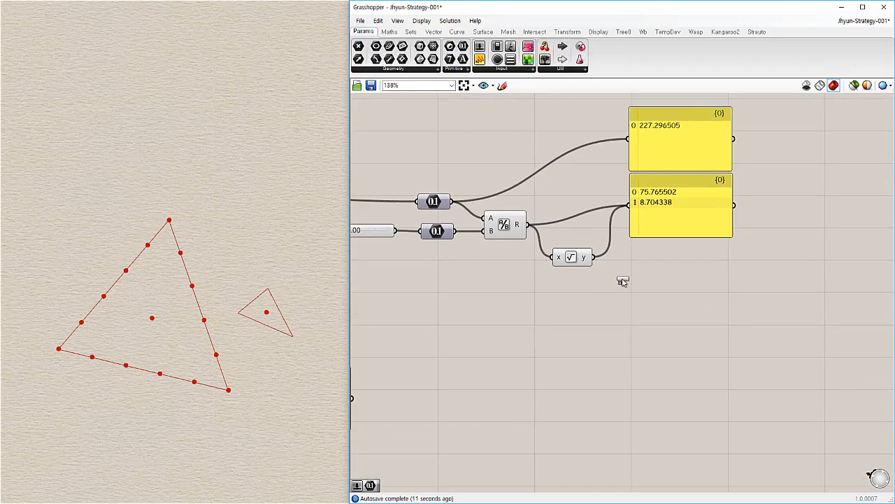
{"action": "left_click", "coordinate": [662, 266]}
{"action": "left_click_drag", "start_coordinate": [594, 257], "coordinate": [633, 208]}
{"action": "left_click", "coordinate": [726, 300]}
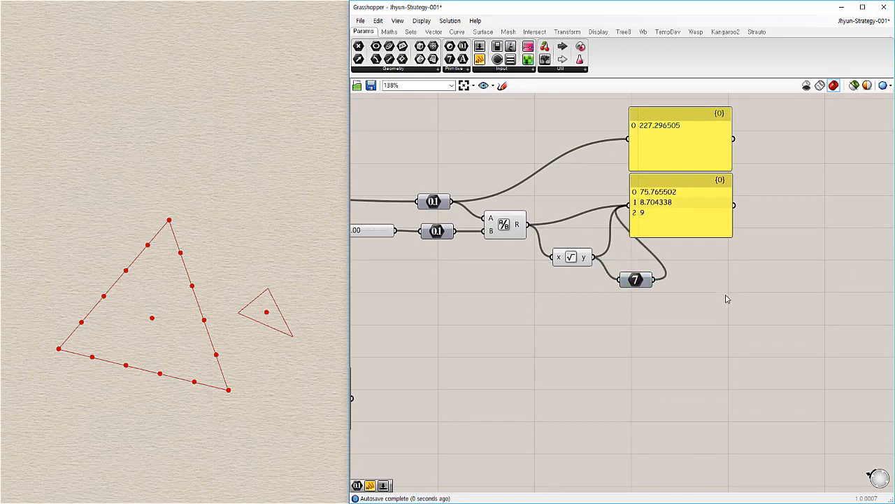
{"action": "left_click_drag", "start_coordinate": [686, 228], "coordinate": [747, 246]}
{"action": "left_click", "coordinate": [710, 300]}
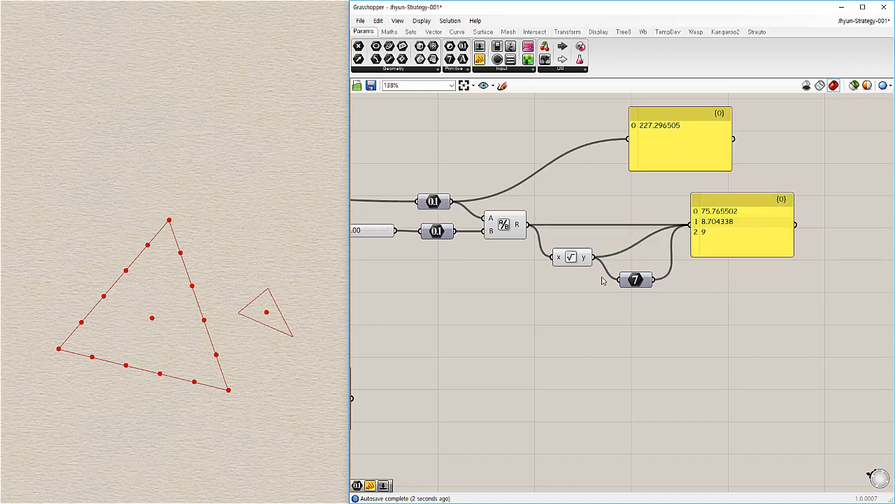
- Delete the Integer slider set to 5 together with its Integer parameter, Square component and panel
{"action": "right_click_drag", "start_coordinate": [509, 281], "coordinate": [800, 203]}
{"action": "scroll", "coordinate": [634, 252], "scroll_direction": "down", "scroll_amount": 2}
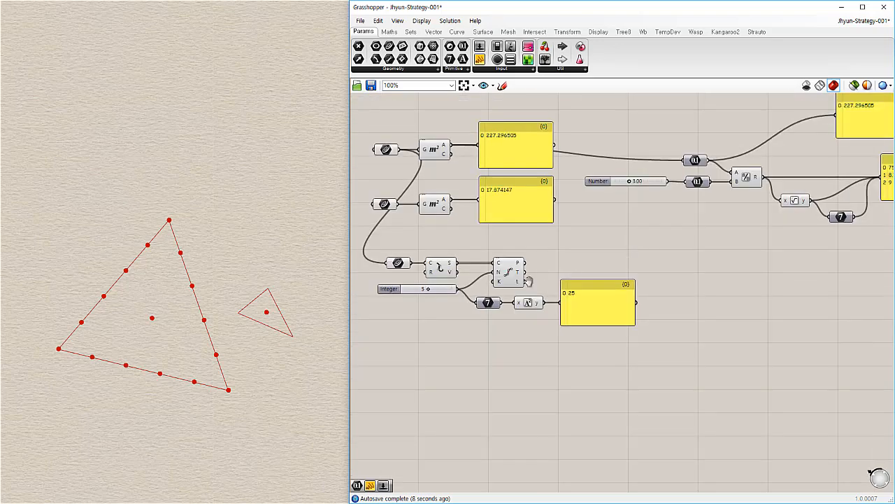
{"action": "right_click_drag", "start_coordinate": [529, 282], "coordinate": [507, 269]}
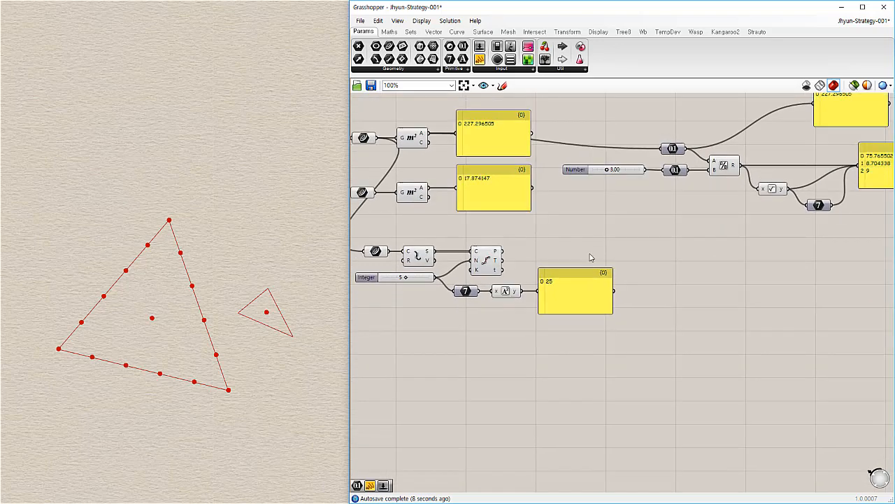
{"action": "left_click", "coordinate": [414, 280]}
{"action": "left_click_drag", "start_coordinate": [572, 384], "coordinate": [392, 285]}
{"action": "key", "text": "Delete"}
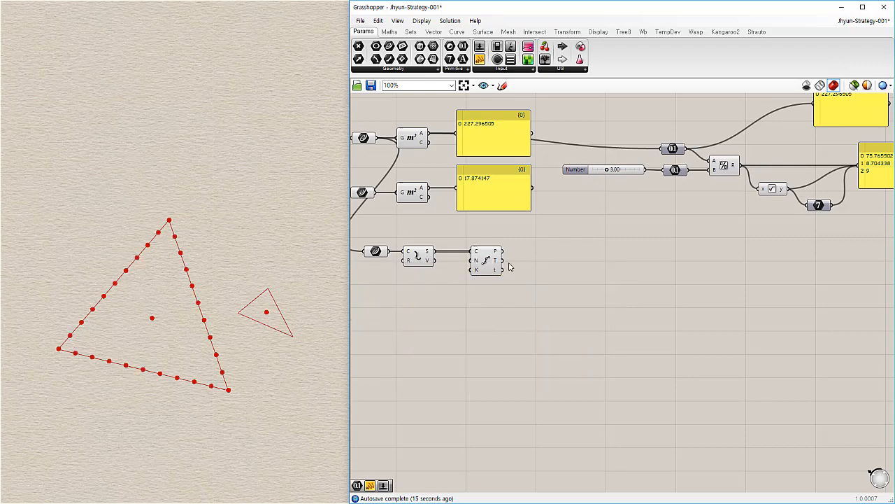
- Move the Curve parameter, Explode and Divide Curve above the area Number parameter and wire the rounded Integer into Divide Curve's N input
{"action": "left_click_drag", "start_coordinate": [529, 242], "coordinate": [358, 293]}
{"action": "left_click_drag", "start_coordinate": [482, 270], "coordinate": [783, 143]}
{"action": "right_click_drag", "start_coordinate": [768, 179], "coordinate": [598, 284]}
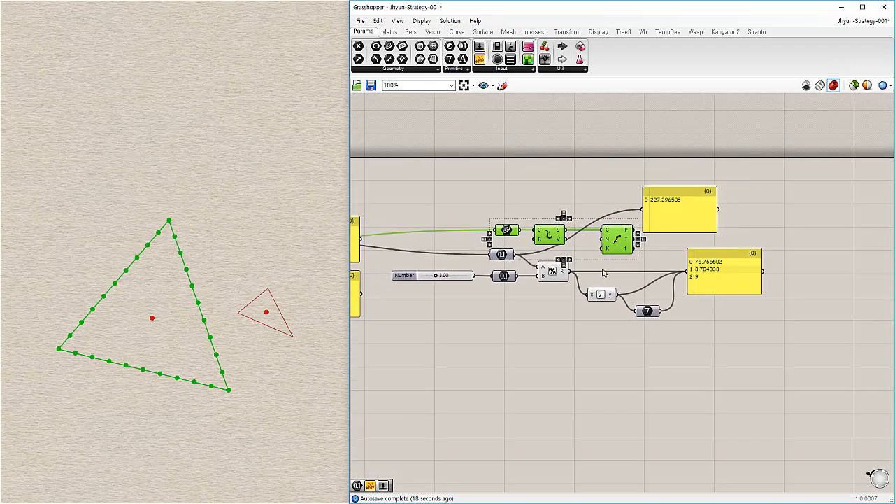
{"action": "left_click", "coordinate": [624, 224]}
{"action": "right_click_drag", "start_coordinate": [656, 321], "coordinate": [610, 360]}
{"action": "left_click_drag", "start_coordinate": [615, 348], "coordinate": [575, 267]}
{"action": "left_click_drag", "start_coordinate": [505, 262], "coordinate": [514, 261]}
{"action": "left_click", "coordinate": [626, 300]}
- Move the triangle area panel below the result panel, offset slightly beyond the Integer parameter
{"action": "left_click_drag", "start_coordinate": [634, 254], "coordinate": [676, 411]}
{"action": "right_click_drag", "start_coordinate": [594, 406], "coordinate": [583, 342]}
{"action": "scroll", "coordinate": [634, 301], "scroll_direction": "up", "scroll_amount": 2}
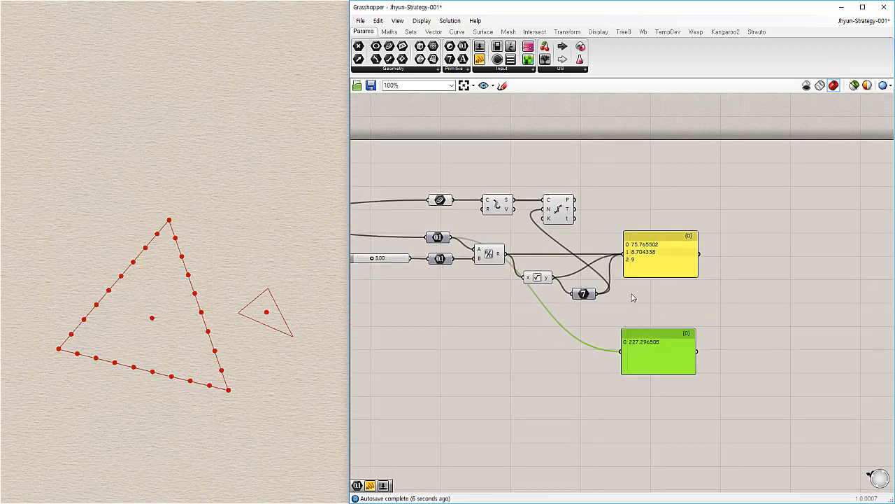
{"action": "double_click", "coordinate": [649, 324]}
{"action": "left_click", "coordinate": [654, 372]}
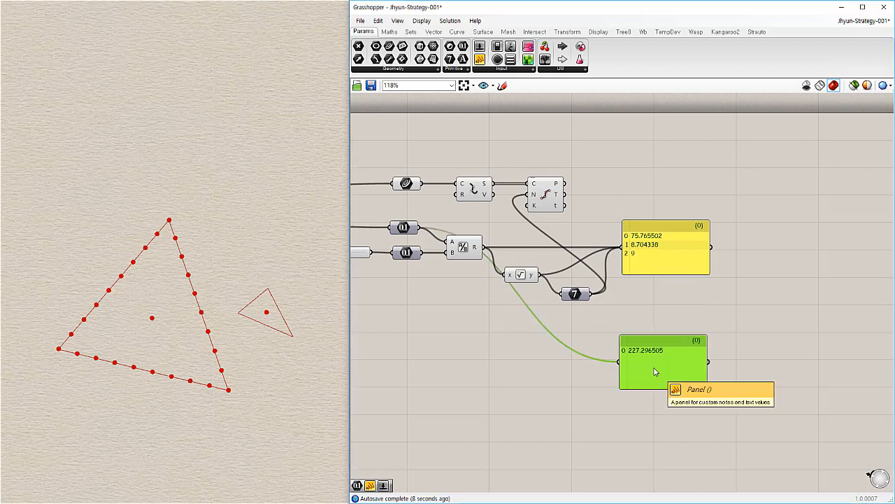
{"action": "left_click_drag", "start_coordinate": [652, 361], "coordinate": [694, 336]}
{"action": "left_click", "coordinate": [552, 351]}
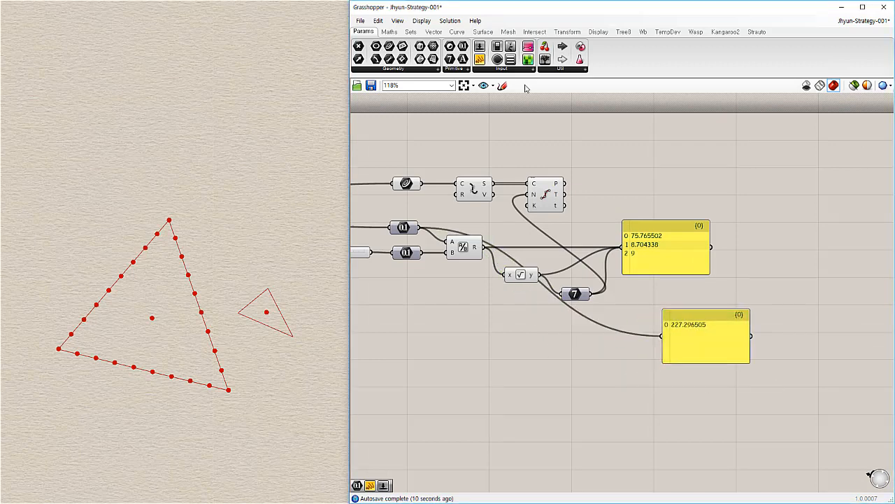
- Add a Square component fed by the Integer parameter and connect its output to the lower panel in place of the area
{"action": "left_click", "coordinate": [390, 32]}
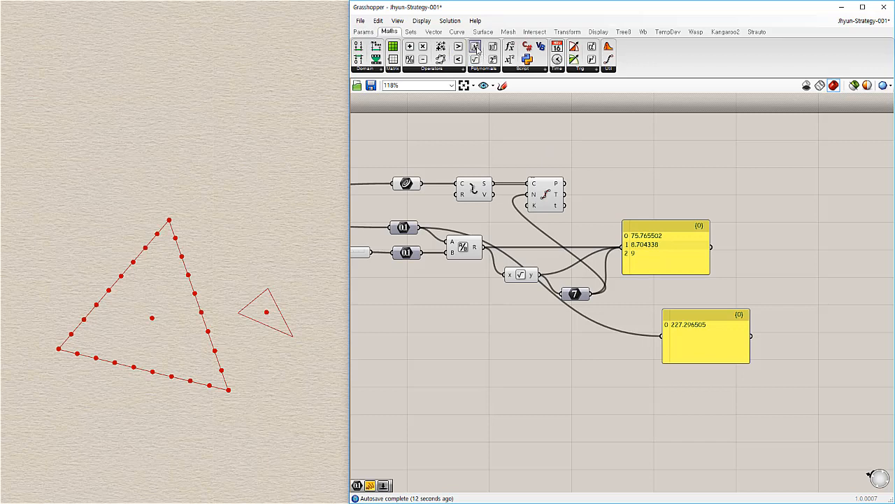
{"action": "left_click_drag", "start_coordinate": [475, 47], "coordinate": [644, 316]}
{"action": "left_click_drag", "start_coordinate": [590, 294], "coordinate": [696, 345]}
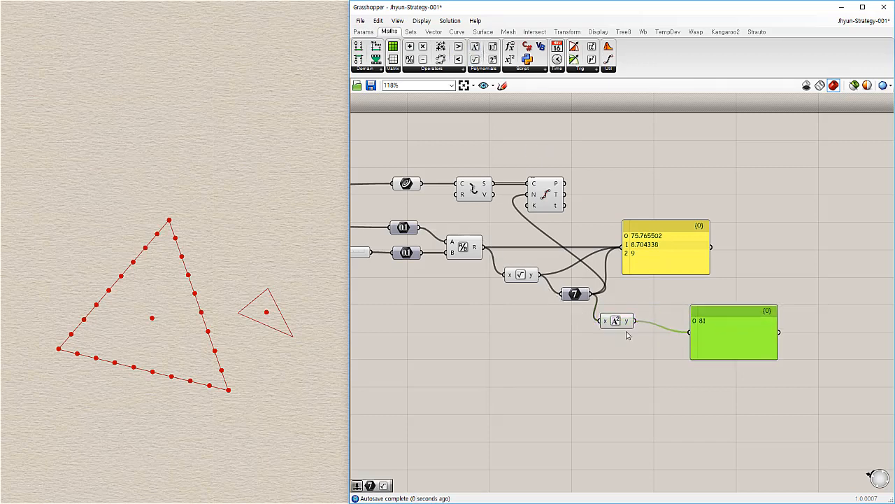
{"action": "left_click_drag", "start_coordinate": [620, 324], "coordinate": [633, 321]}
- Add a second Division component with the area Number as A and the squared Integer as B
{"action": "left_click_drag", "start_coordinate": [410, 59], "coordinate": [690, 301]}
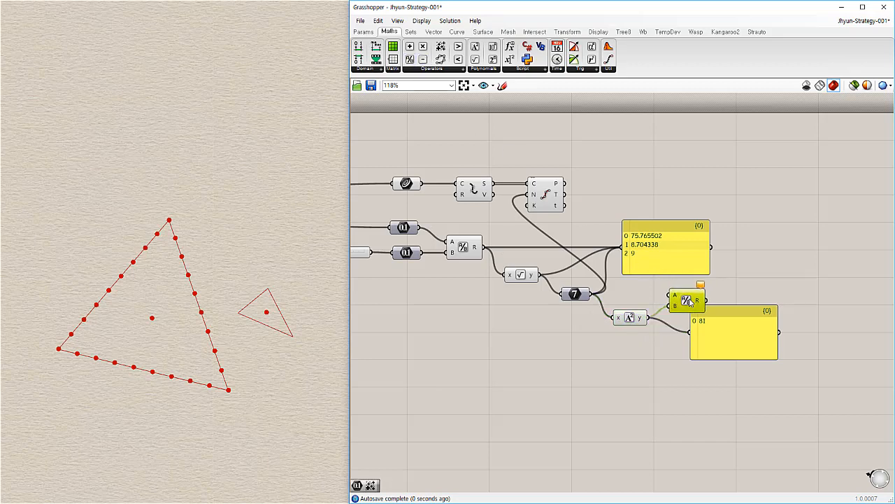
{"action": "left_click", "coordinate": [404, 229]}
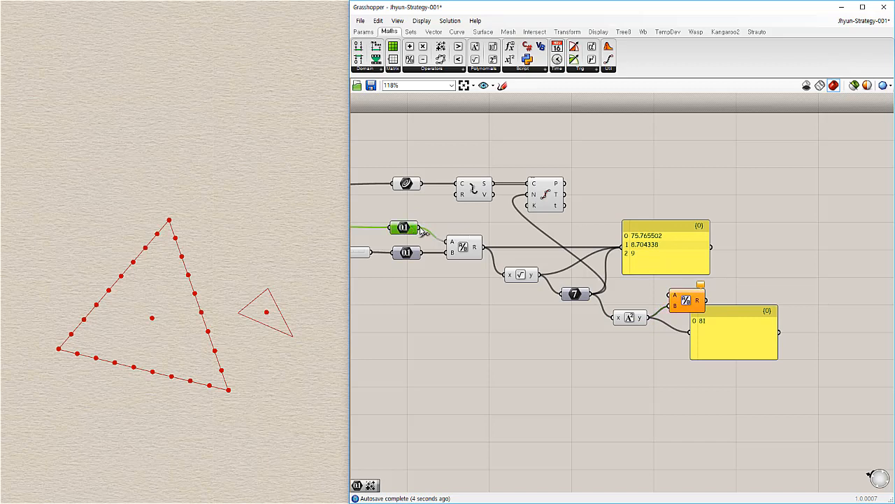
{"action": "left_click_drag", "start_coordinate": [421, 232], "coordinate": [773, 338]}
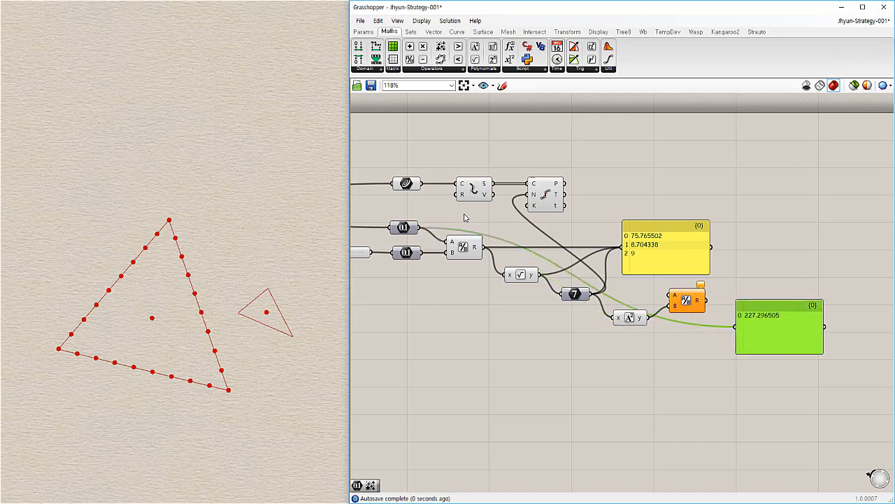
{"action": "left_click_drag", "start_coordinate": [418, 227], "coordinate": [708, 368]}
{"action": "left_click", "coordinate": [685, 302]}
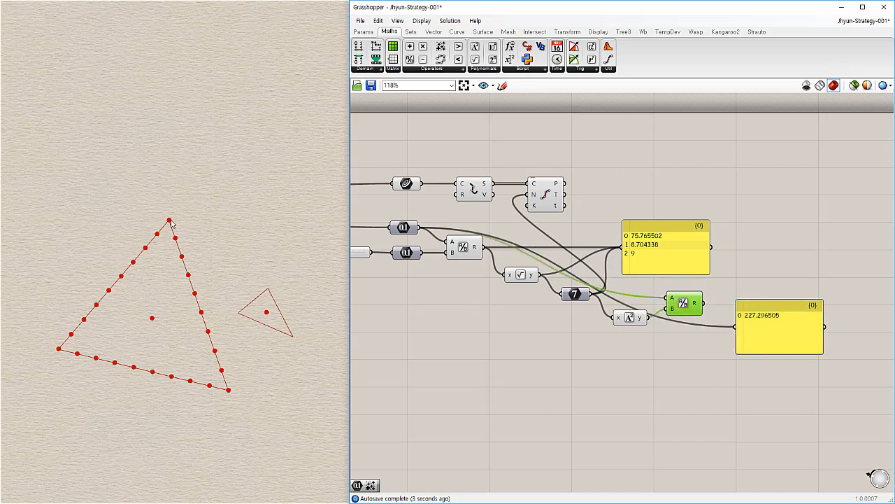
- Replace the lower panel's input with the second Division's R output and place the panel beside the component
{"action": "left_click_drag", "start_coordinate": [706, 306], "coordinate": [749, 316]}
{"action": "left_click", "coordinate": [740, 389]}
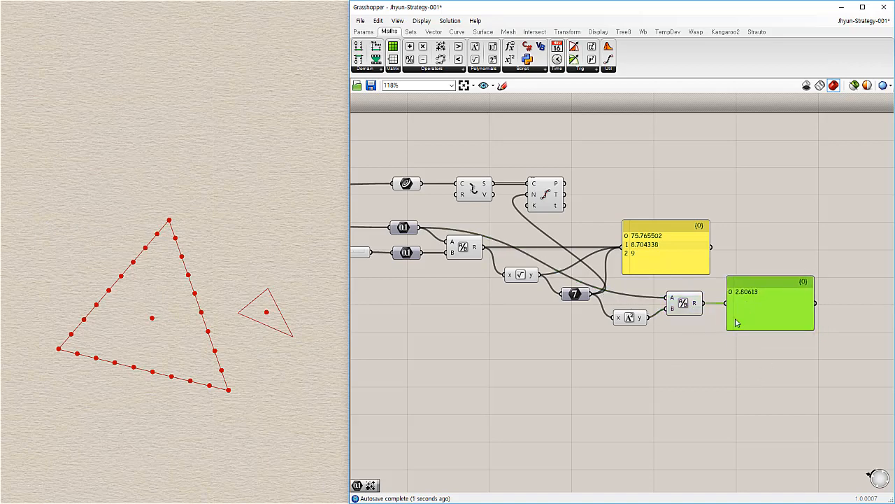
{"action": "right_click_drag", "start_coordinate": [492, 316], "coordinate": [555, 304]}
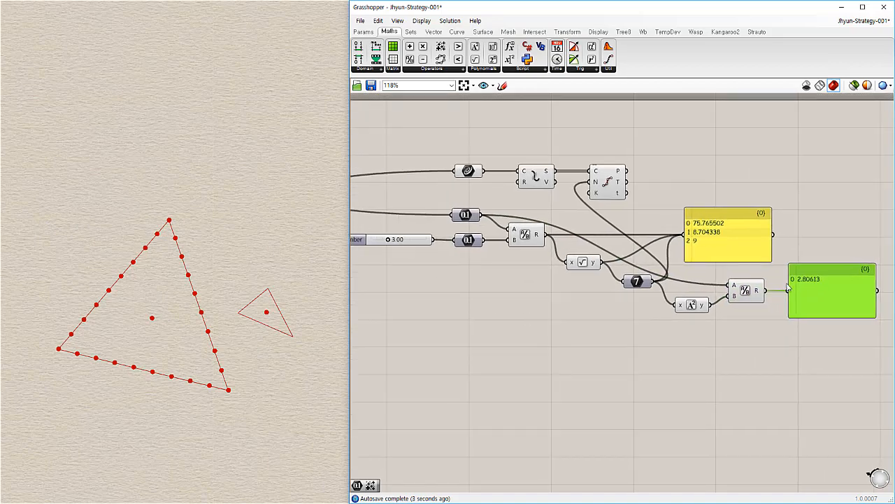
{"action": "left_click", "coordinate": [728, 345]}
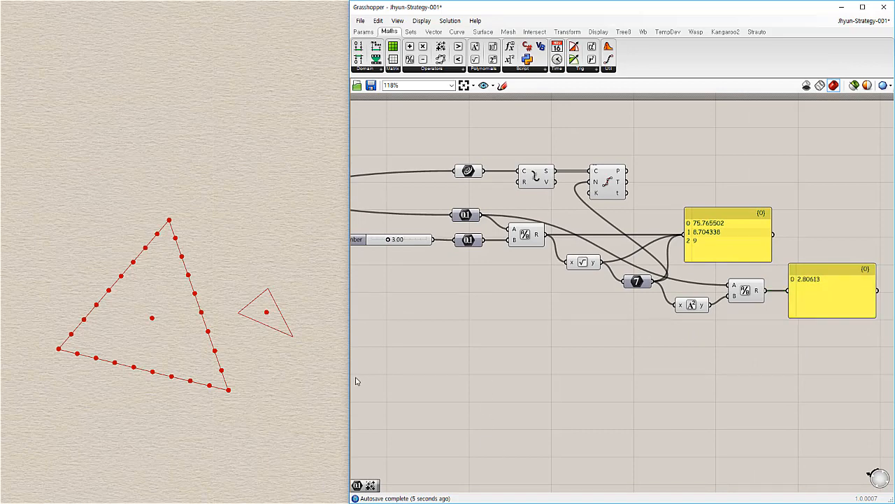
- Widen the Grasshopper window and line up the lower panel with the second Division's output
{"action": "left_click_drag", "start_coordinate": [348, 379], "coordinate": [323, 380]}
{"action": "scroll", "coordinate": [740, 335], "scroll_direction": "up", "scroll_amount": 4}
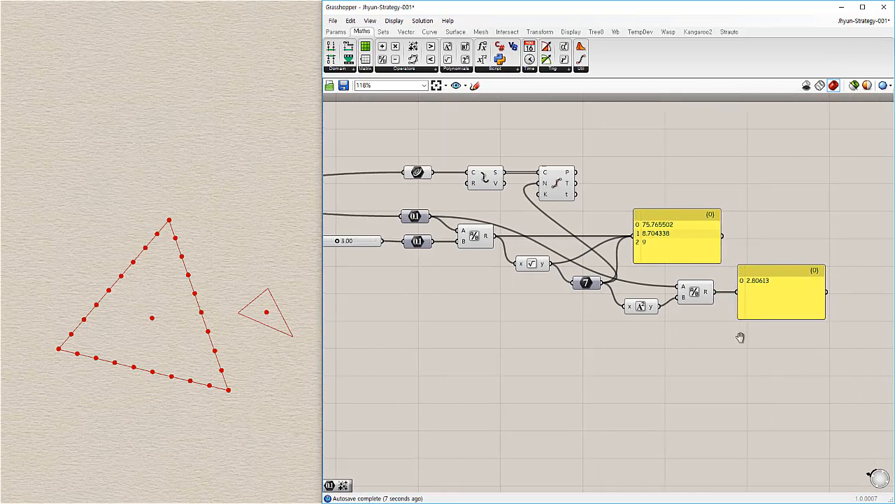
{"action": "left_click", "coordinate": [733, 270]}
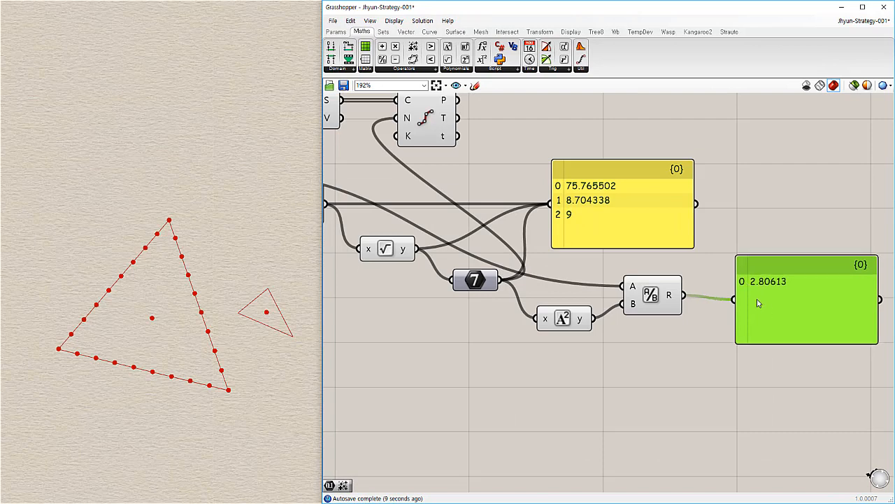
{"action": "left_click", "coordinate": [777, 408]}
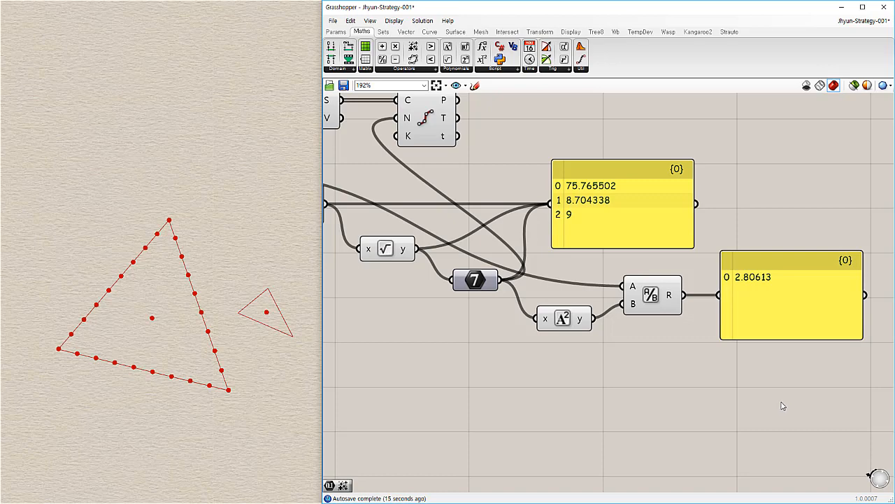
- Add a Subtraction component with the target-area Number as A and the second Division's result as B
{"action": "scroll", "coordinate": [752, 335], "scroll_direction": "down", "scroll_amount": 2}
{"action": "scroll", "coordinate": [750, 335], "scroll_direction": "down", "scroll_amount": 1}
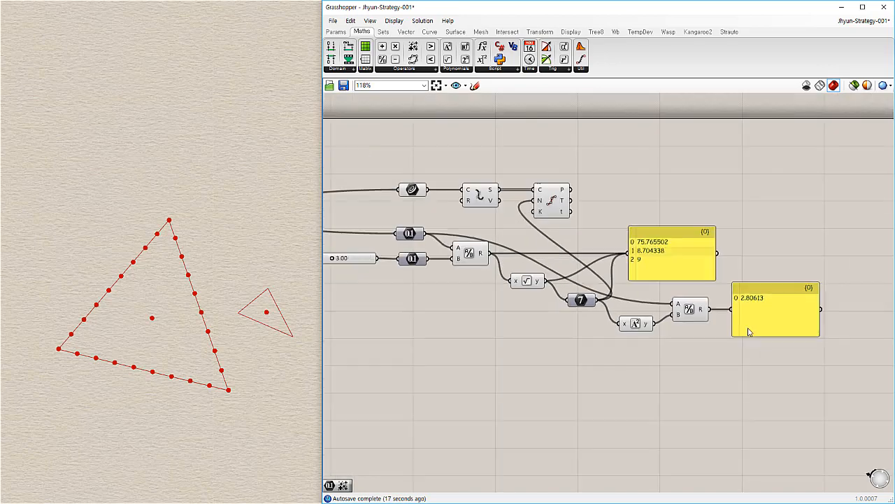
{"action": "right_click_drag", "start_coordinate": [450, 328], "coordinate": [461, 282]}
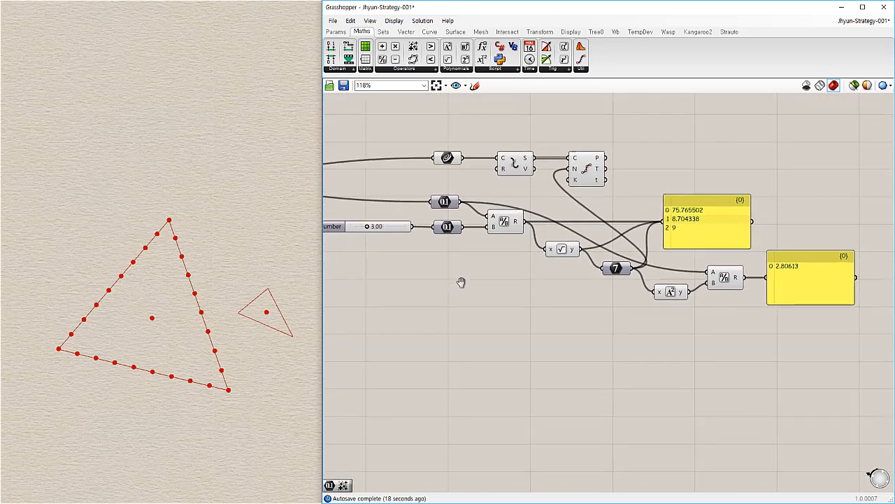
{"action": "left_click", "coordinate": [437, 230]}
{"action": "left_click_drag", "start_coordinate": [395, 59], "coordinate": [731, 336]}
{"action": "left_click_drag", "start_coordinate": [461, 227], "coordinate": [713, 331]}
{"action": "left_click_drag", "start_coordinate": [747, 278], "coordinate": [726, 327]}
{"action": "left_click", "coordinate": [721, 369]}
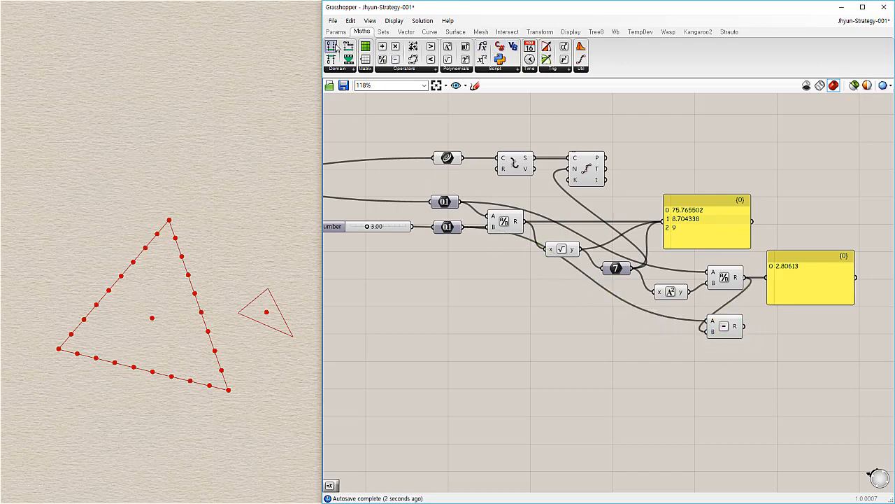
- Add a third Division component with the Subtraction result as A and the target-area Number as B
{"action": "left_click_drag", "start_coordinate": [386, 61], "coordinate": [748, 365]}
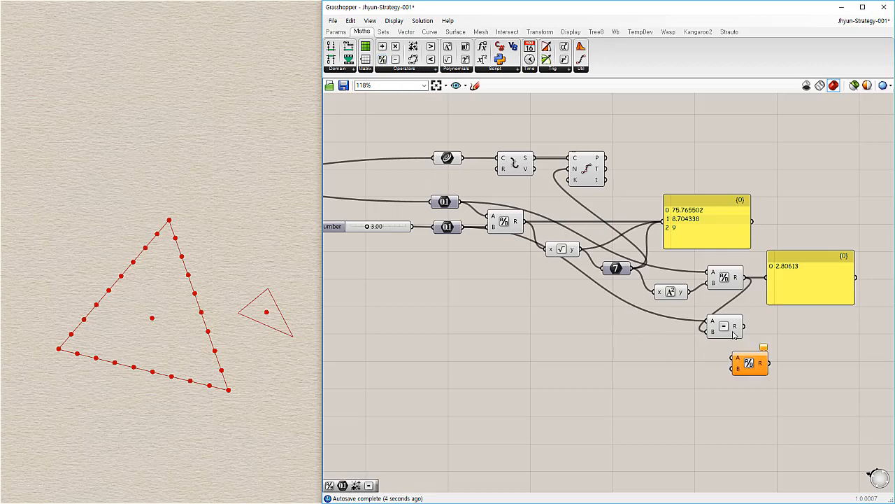
{"action": "left_click_drag", "start_coordinate": [724, 329], "coordinate": [808, 337]}
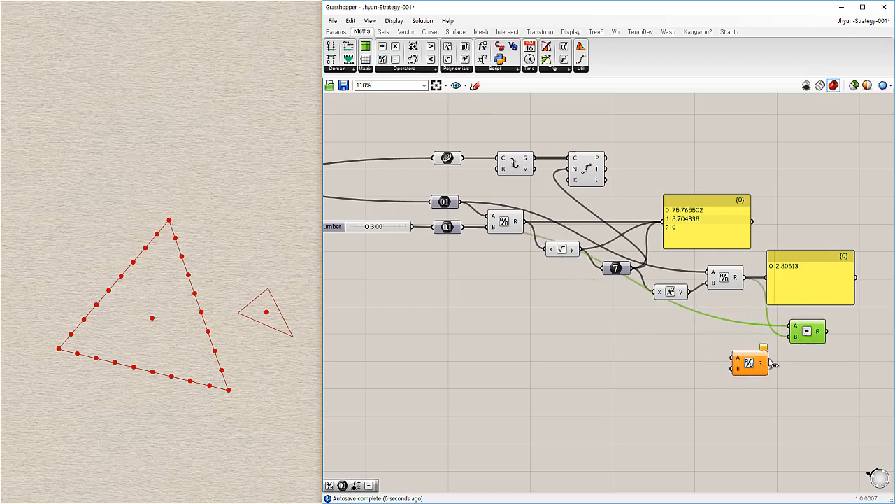
{"action": "left_click_drag", "start_coordinate": [750, 365], "coordinate": [822, 305]}
{"action": "left_click_drag", "start_coordinate": [779, 327], "coordinate": [802, 366]}
{"action": "left_click_drag", "start_coordinate": [651, 362], "coordinate": [785, 372]}
{"action": "right_click_drag", "start_coordinate": [726, 361], "coordinate": [534, 359]}
- Connect the third Division's output to the lower panel and line up the Subtraction, Division and panel in sequence
{"action": "left_click_drag", "start_coordinate": [630, 365], "coordinate": [685, 375]}
{"action": "left_click_drag", "start_coordinate": [677, 322], "coordinate": [557, 385]}
{"action": "left_click_drag", "start_coordinate": [567, 329], "coordinate": [593, 306]}
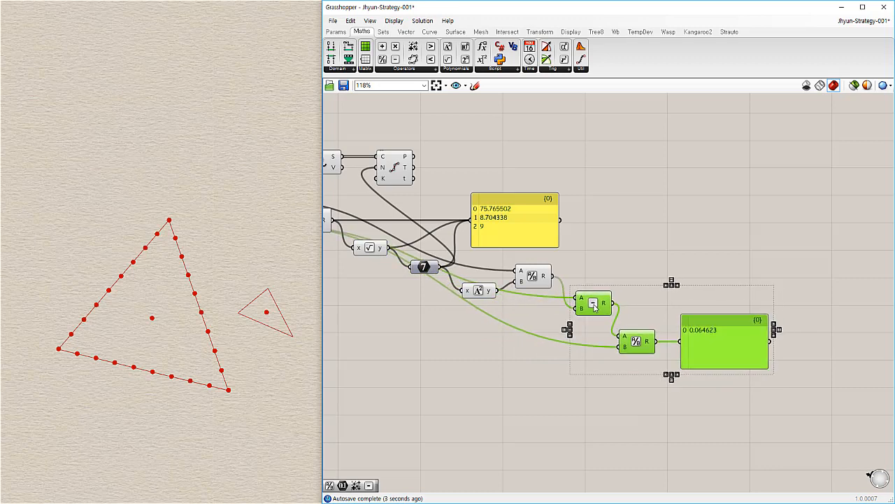
{"action": "left_click", "coordinate": [689, 397]}
{"action": "mouse_move", "coordinate": [638, 343]}
{"action": "left_mouse_down"}
{"action": "mouse_move", "coordinate": [646, 336]}
{"action": "mouse_move", "coordinate": [644, 343]}
{"action": "left_mouse_up"}
{"action": "left_click_drag", "start_coordinate": [716, 355], "coordinate": [715, 352]}
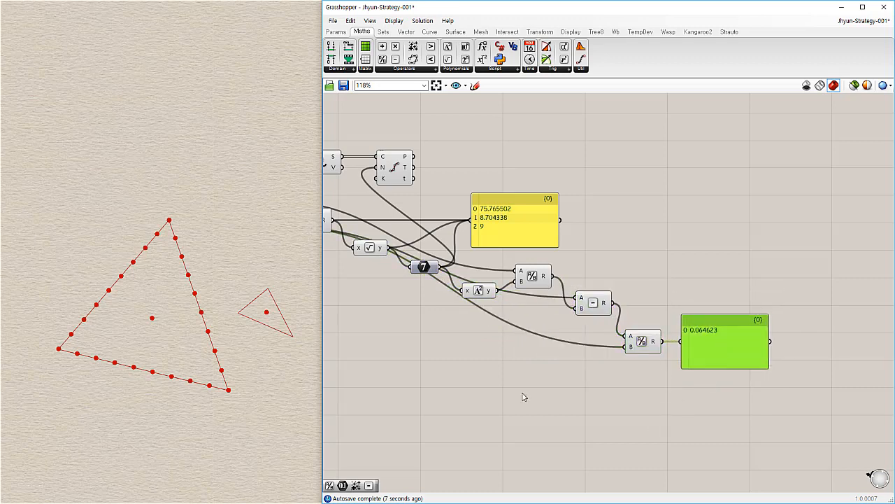
{"action": "right_click_drag", "start_coordinate": [414, 390], "coordinate": [552, 382]}
{"action": "scroll", "coordinate": [552, 381], "scroll_direction": "down", "scroll_amount": 1}
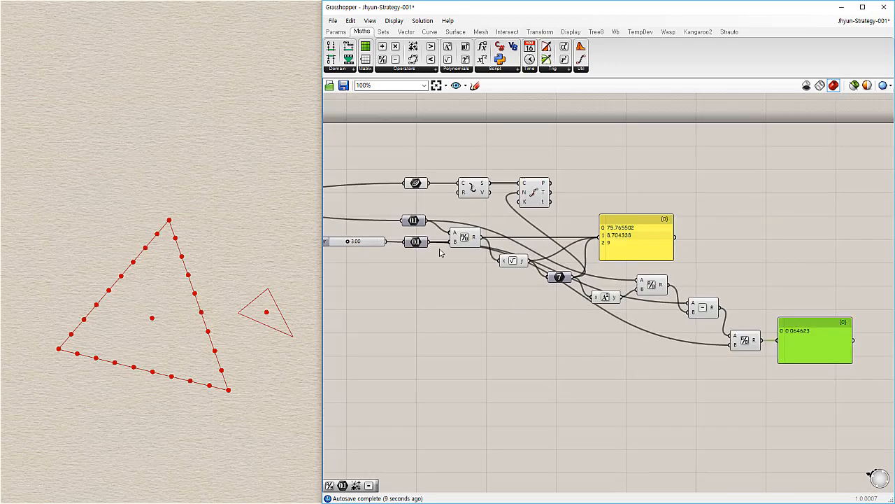
{"action": "left_click", "coordinate": [763, 389]}
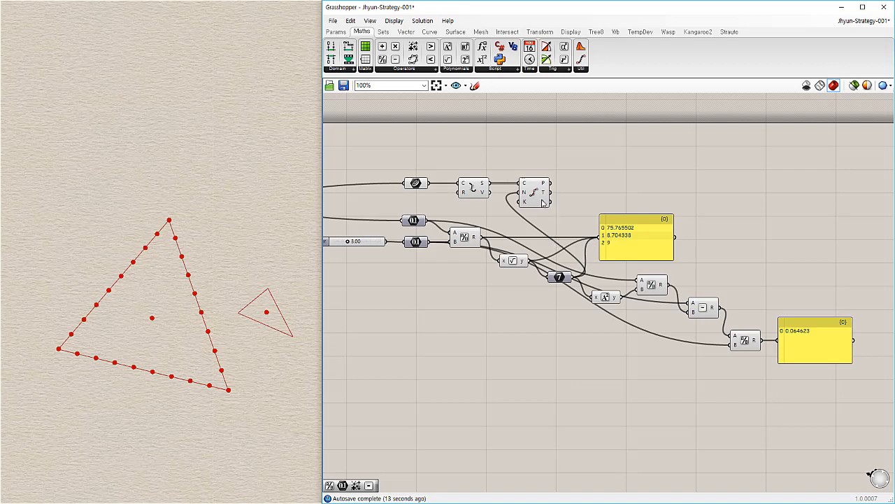
- Shift the Divide Curve component and add a Point parameter fed by its P output
{"action": "left_click_drag", "start_coordinate": [542, 202], "coordinate": [558, 195]}
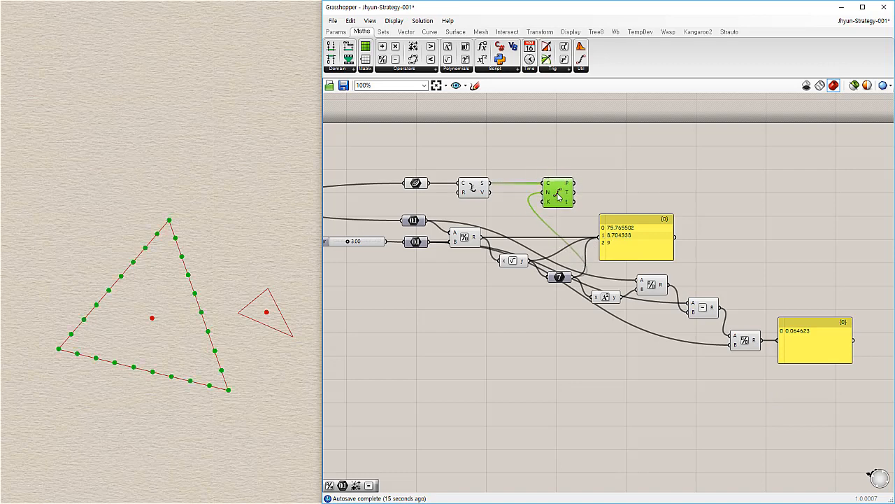
{"action": "left_click", "coordinate": [337, 32]}
{"action": "left_click_drag", "start_coordinate": [332, 46], "coordinate": [606, 183]}
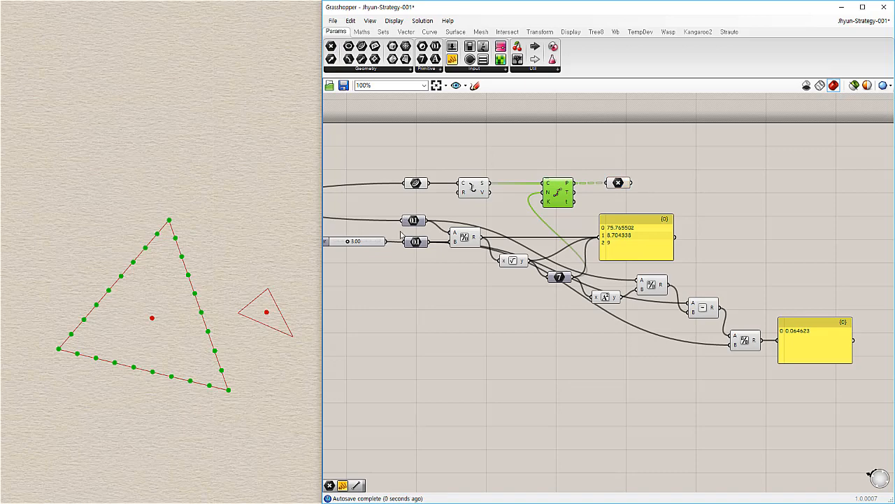
{"action": "left_click", "coordinate": [624, 198]}
{"action": "scroll", "coordinate": [609, 193], "scroll_direction": "up", "scroll_amount": 3}
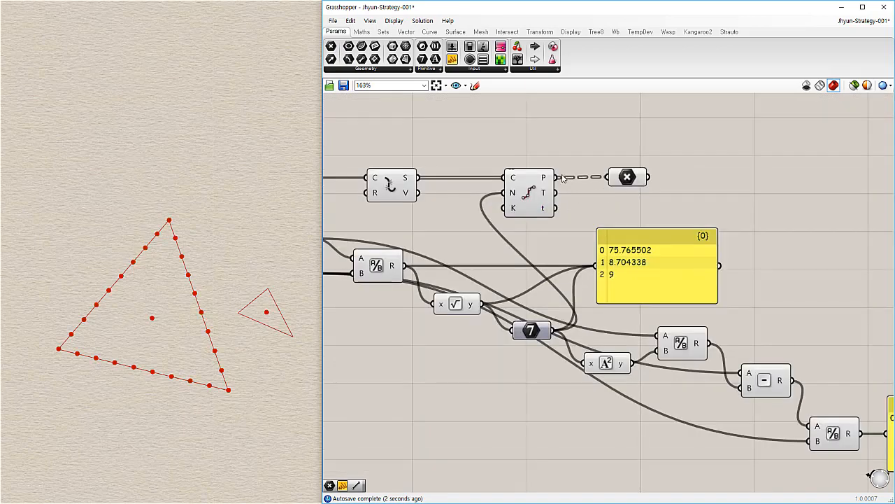
{"action": "mouse_move", "coordinate": [628, 177]}
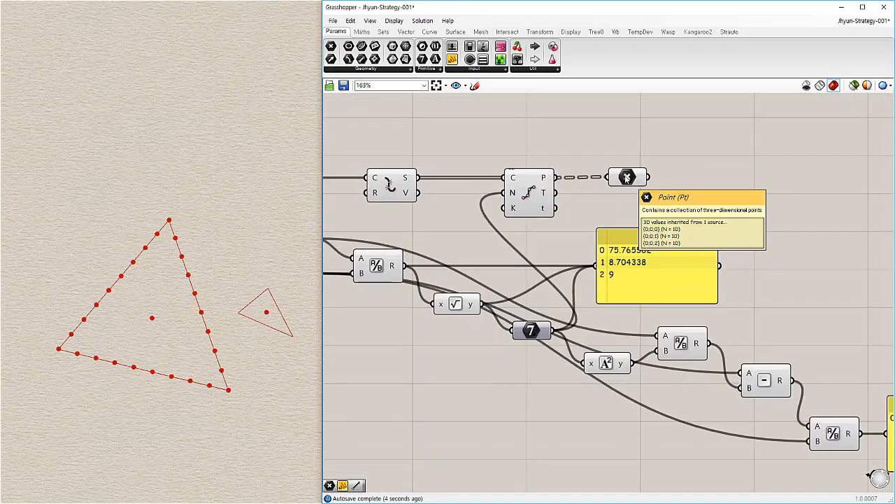
{"action": "left_click_drag", "start_coordinate": [627, 178], "coordinate": [619, 179]}
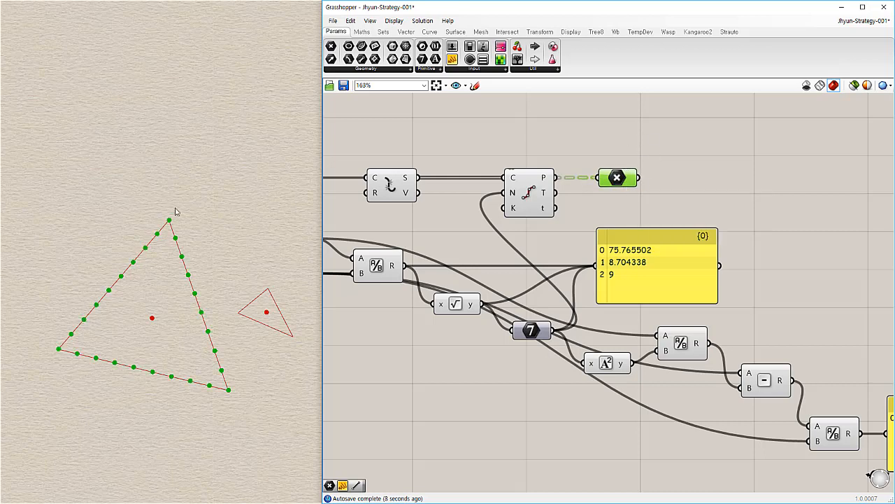
{"action": "left_click", "coordinate": [474, 396]}
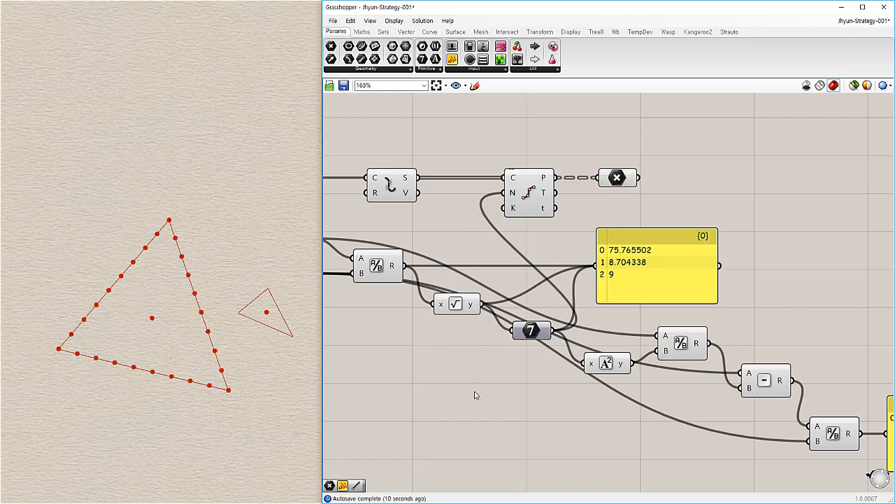
- Group all the edge-division and area-check components, including the target-area slider and both panels
{"action": "right_click_drag", "start_coordinate": [716, 320], "coordinate": [555, 262]}
{"action": "left_click", "coordinate": [798, 369]}
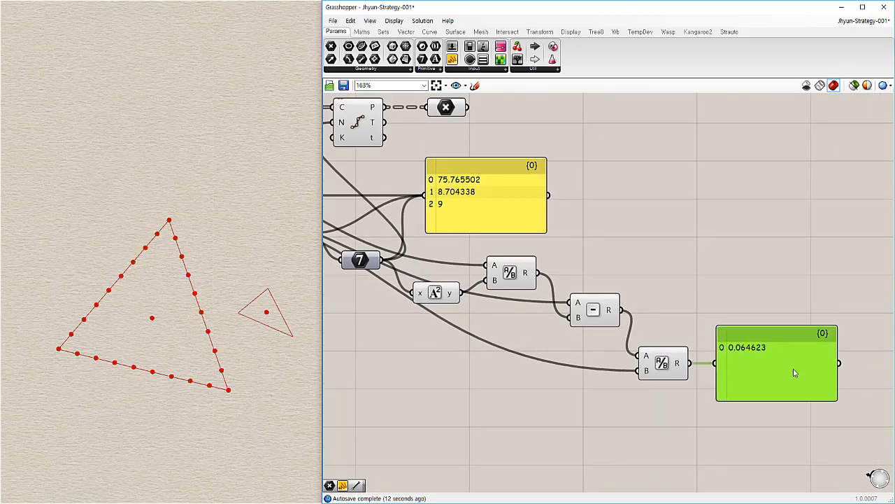
{"action": "scroll", "coordinate": [627, 287], "scroll_direction": "down", "scroll_amount": 3}
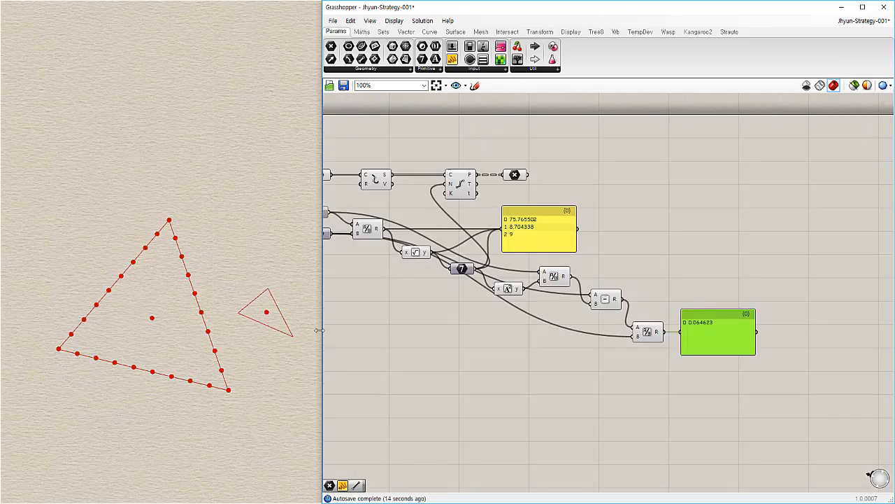
{"action": "mouse_move", "coordinate": [320, 330]}
{"action": "left_mouse_down"}
{"action": "mouse_move", "coordinate": [266, 329]}
{"action": "mouse_move", "coordinate": [322, 327]}
{"action": "left_mouse_up"}
{"action": "left_click", "coordinate": [440, 327]}
{"action": "right_click_drag", "start_coordinate": [439, 328], "coordinate": [529, 320]}
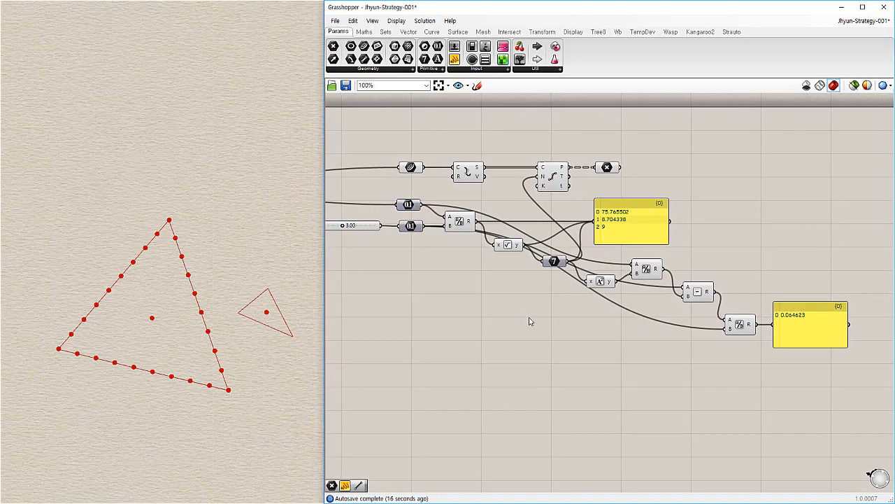
{"action": "scroll", "coordinate": [529, 320], "scroll_direction": "down", "scroll_amount": 2}
{"action": "left_click_drag", "start_coordinate": [799, 170], "coordinate": [366, 362]}
{"action": "key", "text": "ctrl+g"}
{"action": "left_click", "coordinate": [528, 379]}
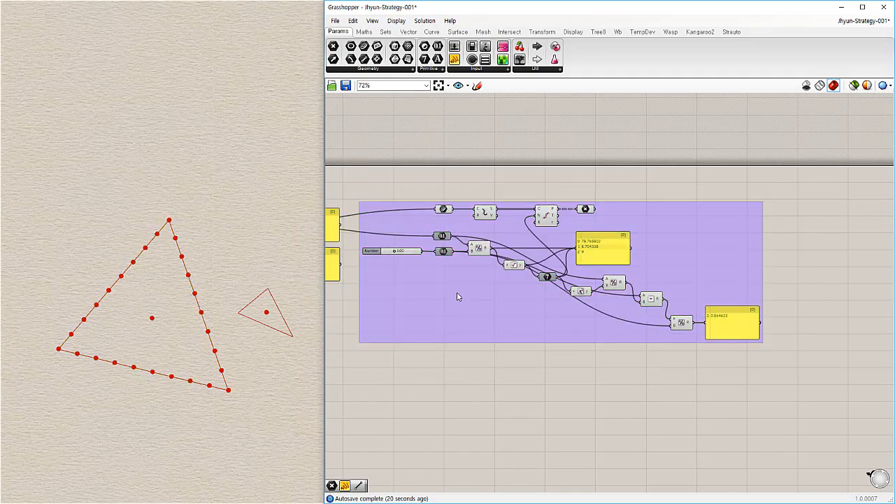
- Move the group away from the area panels and place a duplicate of it directly below
{"action": "left_click_drag", "start_coordinate": [457, 296], "coordinate": [494, 276]}
{"action": "left_click", "coordinate": [526, 370]}
{"action": "left_click_drag", "start_coordinate": [380, 156], "coordinate": [837, 353]}
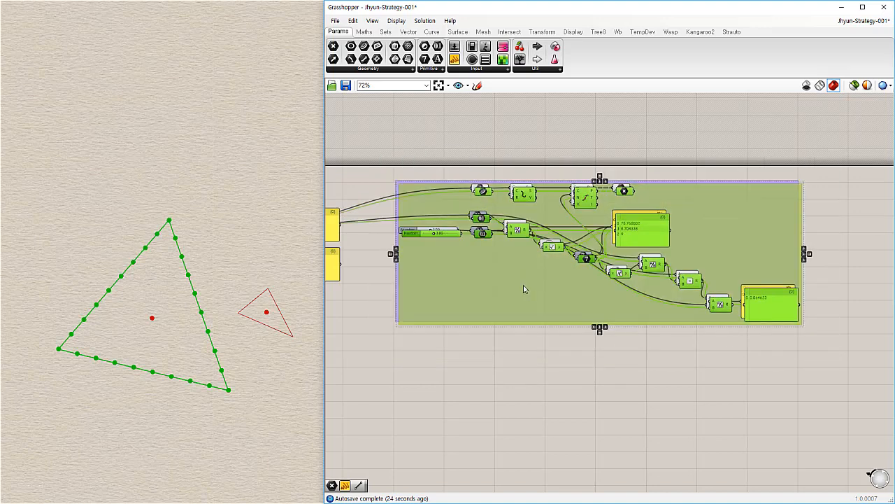
{"action": "left_click_drag", "start_coordinate": [523, 285], "coordinate": [526, 437], "text": "alt"}
{"action": "left_click", "coordinate": [360, 378]}
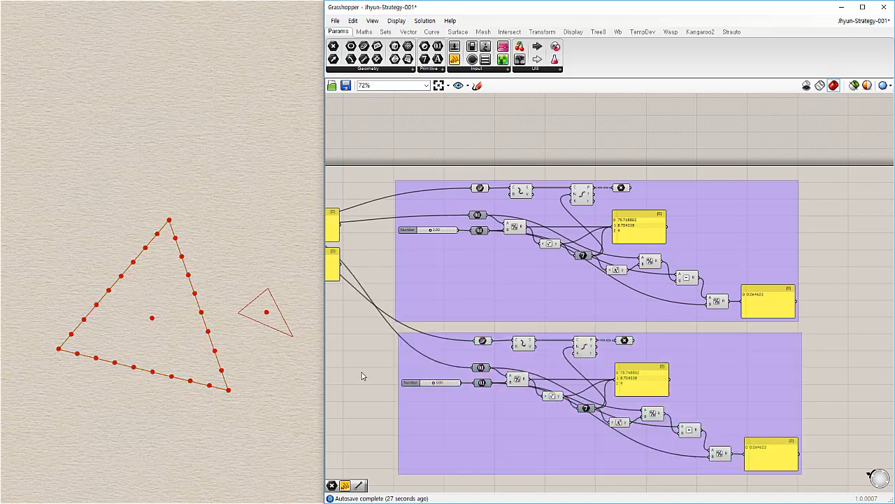
- Connect the second triangle's geometry and its area output to the duplicated group's geometry and area Number parameters
{"action": "right_click_drag", "start_coordinate": [361, 373], "coordinate": [568, 340]}
{"action": "left_click_drag", "start_coordinate": [435, 237], "coordinate": [689, 310]}
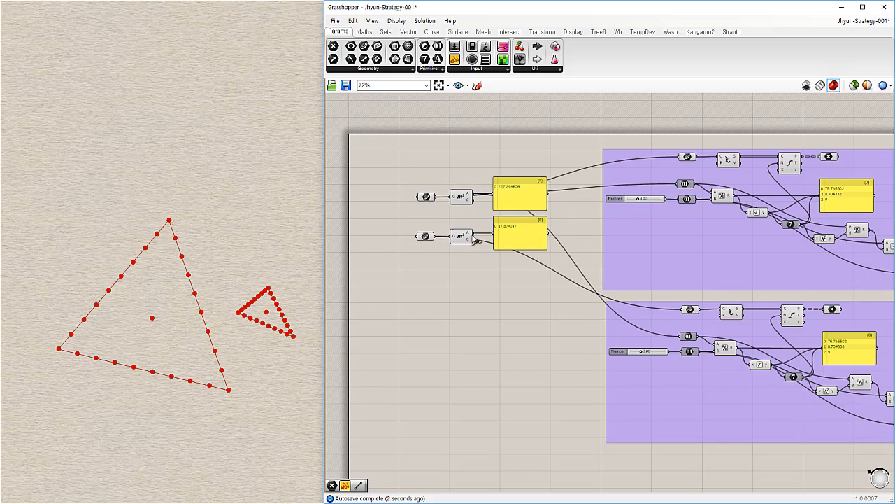
{"action": "left_click_drag", "start_coordinate": [473, 234], "coordinate": [688, 336]}
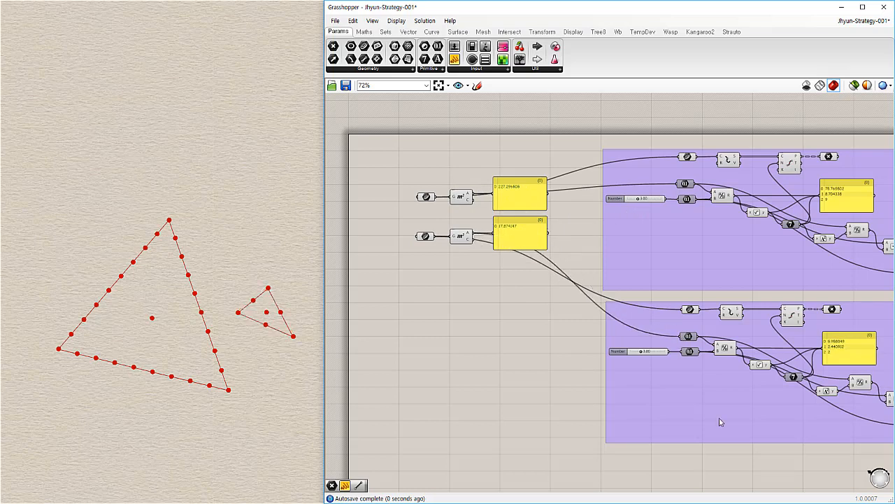
- Add the area Number as an extra input to the duplicated group's upper panel
{"action": "right_click_drag", "start_coordinate": [501, 360], "coordinate": [394, 314]}
{"action": "right_click_drag", "start_coordinate": [629, 358], "coordinate": [489, 343]}
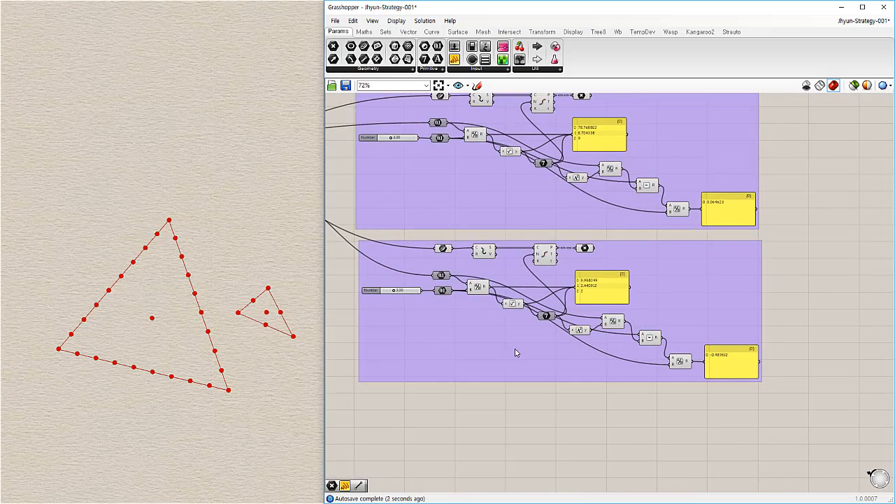
{"action": "scroll", "coordinate": [529, 330], "scroll_direction": "up", "scroll_amount": 2}
{"action": "scroll", "coordinate": [560, 329], "scroll_direction": "up", "scroll_amount": 1}
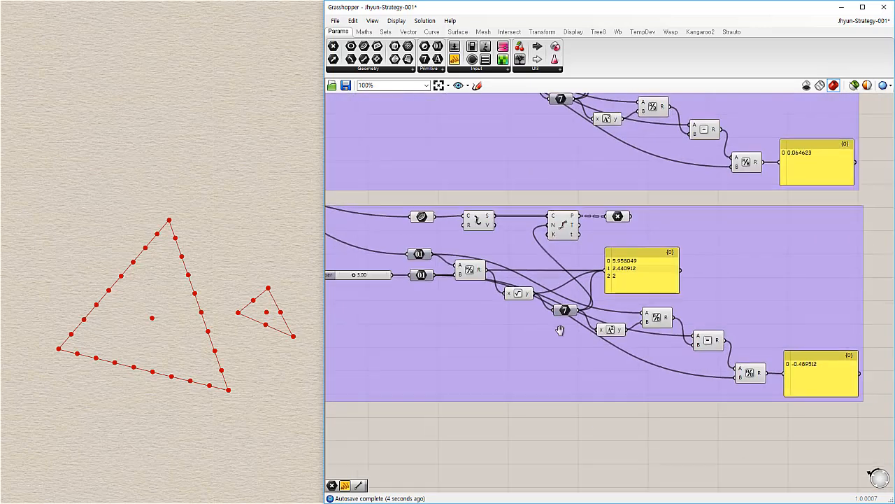
{"action": "right_click_drag", "start_coordinate": [643, 324], "coordinate": [634, 362]}
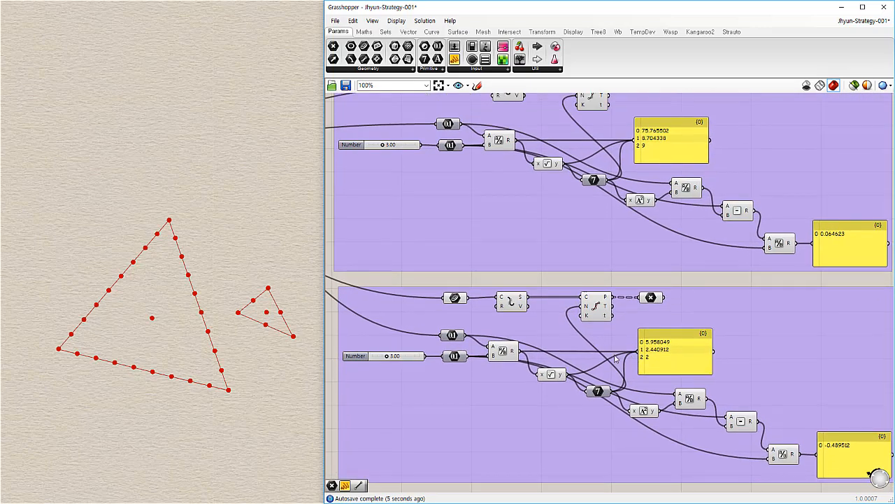
{"action": "left_click", "coordinate": [670, 357]}
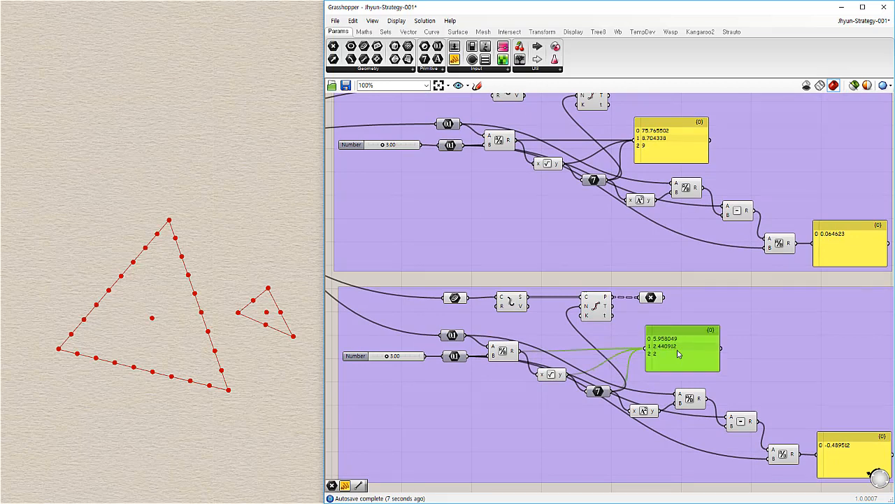
{"action": "left_click_drag", "start_coordinate": [465, 335], "coordinate": [636, 354], "text": "shift"}
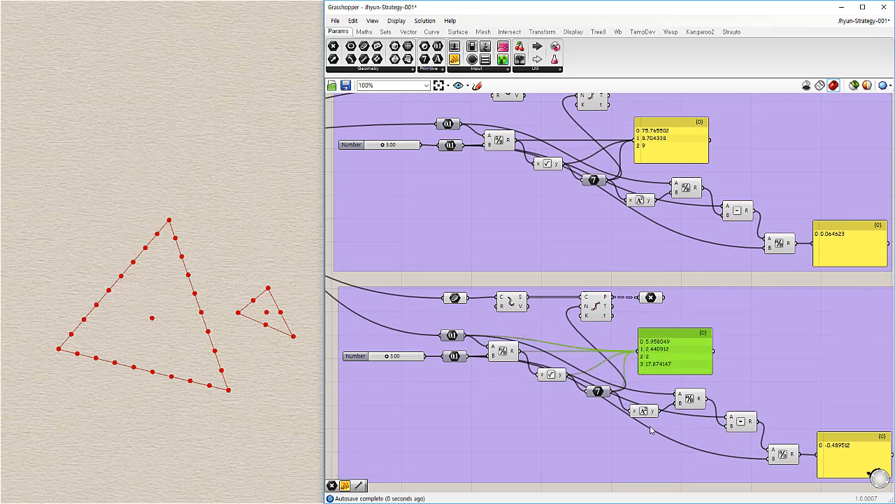
{"action": "right_click_drag", "start_coordinate": [649, 445], "coordinate": [649, 418]}
{"action": "left_click", "coordinate": [656, 474]}
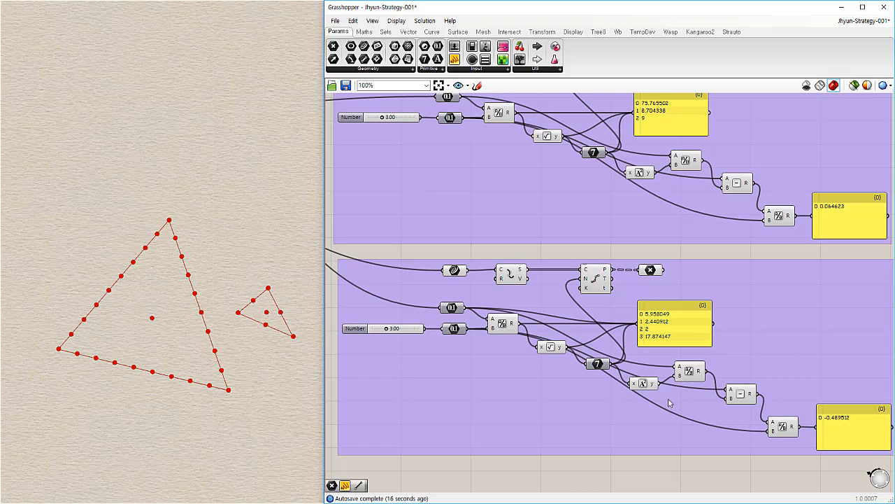
- Replace the inputs of the duplicated group's upper panel with the second Division's result
{"action": "right_click_drag", "start_coordinate": [611, 418], "coordinate": [498, 379]}
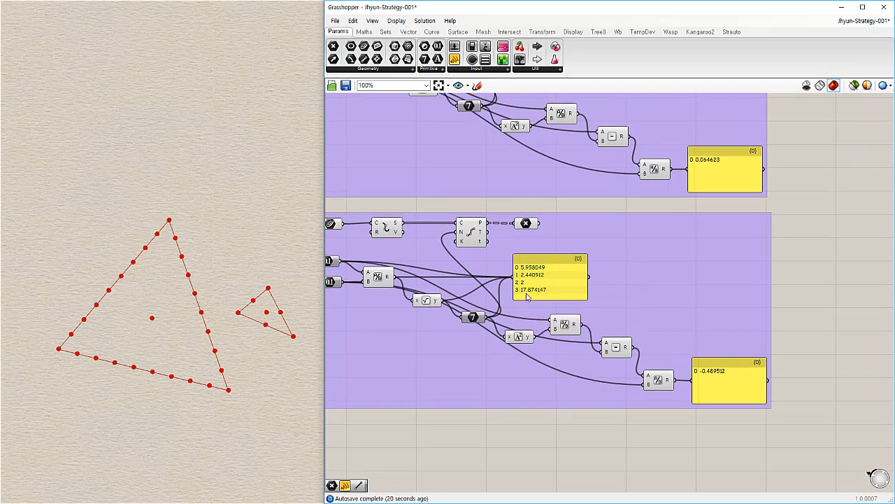
{"action": "left_click_drag", "start_coordinate": [529, 292], "coordinate": [549, 292]}
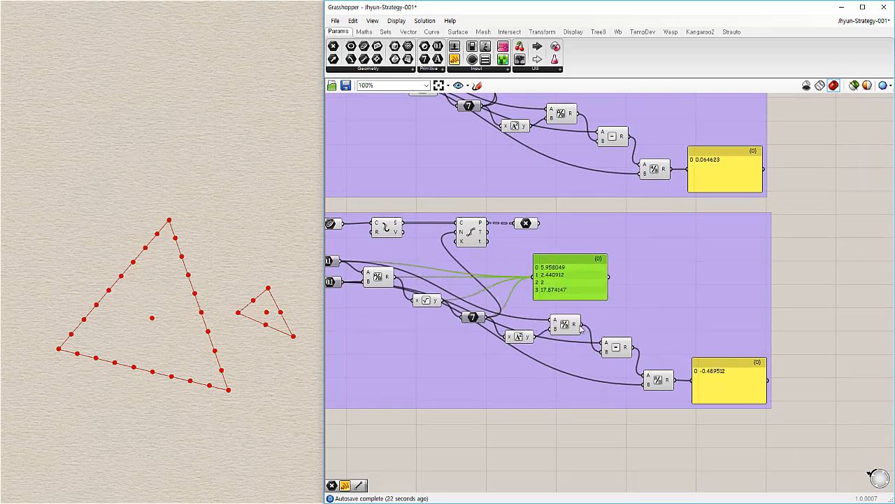
{"action": "left_click_drag", "start_coordinate": [583, 323], "coordinate": [645, 306]}
{"action": "left_click", "coordinate": [638, 444]}
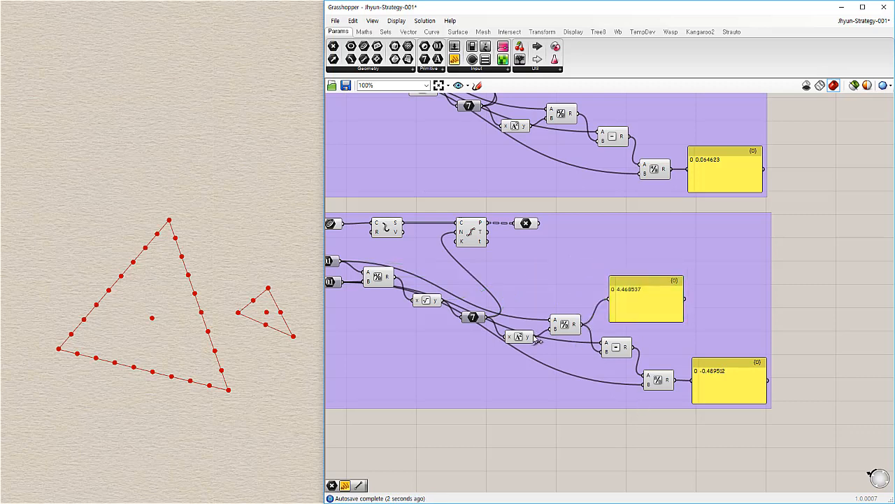
{"action": "left_click_drag", "start_coordinate": [536, 336], "coordinate": [615, 301]}
{"action": "left_click_drag", "start_coordinate": [578, 326], "coordinate": [627, 297]}
{"action": "scroll", "coordinate": [642, 333], "scroll_direction": "up", "scroll_amount": 3}
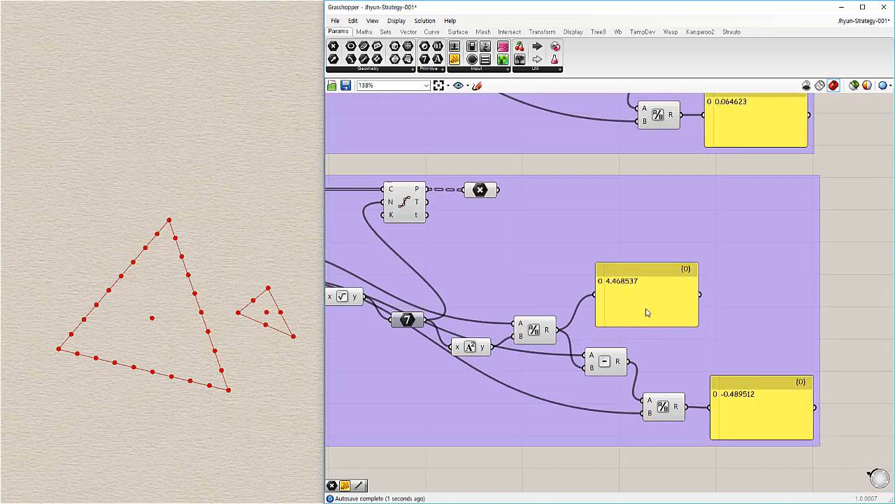
- Move the duplicated group's upper panel above the lower one and feed it from the third Division's result instead
{"action": "left_click", "coordinate": [628, 309]}
{"action": "left_click_drag", "start_coordinate": [618, 293], "coordinate": [699, 314]}
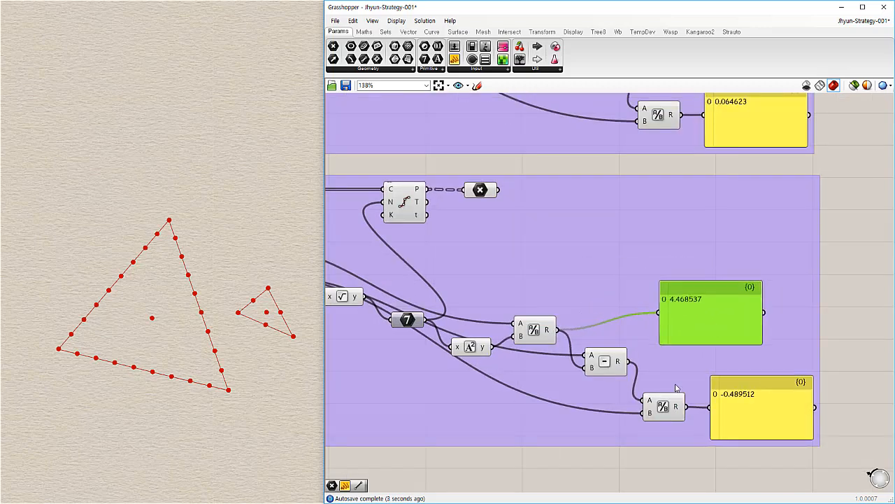
{"action": "left_click_drag", "start_coordinate": [686, 406], "coordinate": [735, 337]}
{"action": "left_click", "coordinate": [846, 428]}
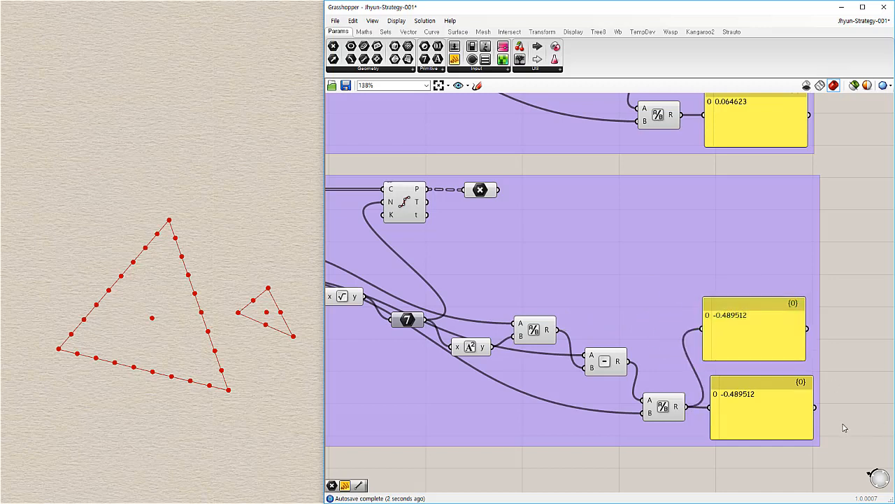
- In the Rhino viewport, scale the smaller triangle by a factor of 3 about a point near its centre
{"action": "scroll", "coordinate": [785, 370], "scroll_direction": "down", "scroll_amount": 3}
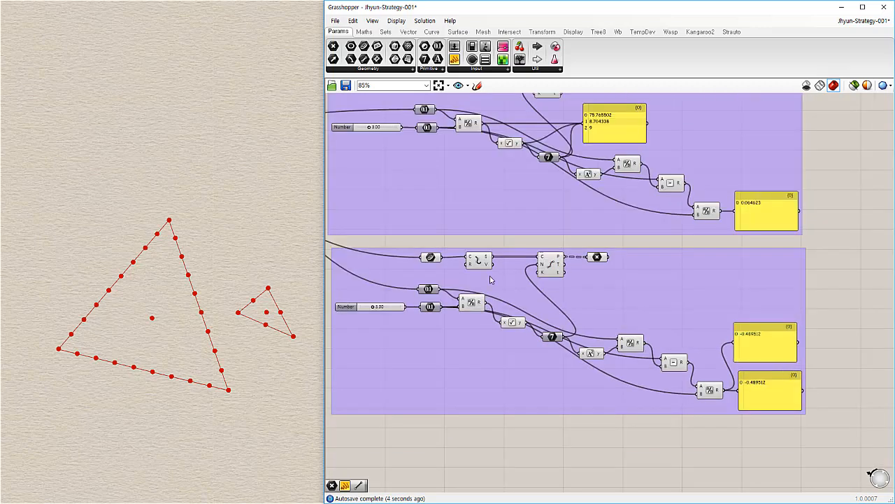
{"action": "right_click_drag", "start_coordinate": [257, 335], "coordinate": [186, 332]}
{"action": "left_click_drag", "start_coordinate": [229, 289], "coordinate": [191, 336]}
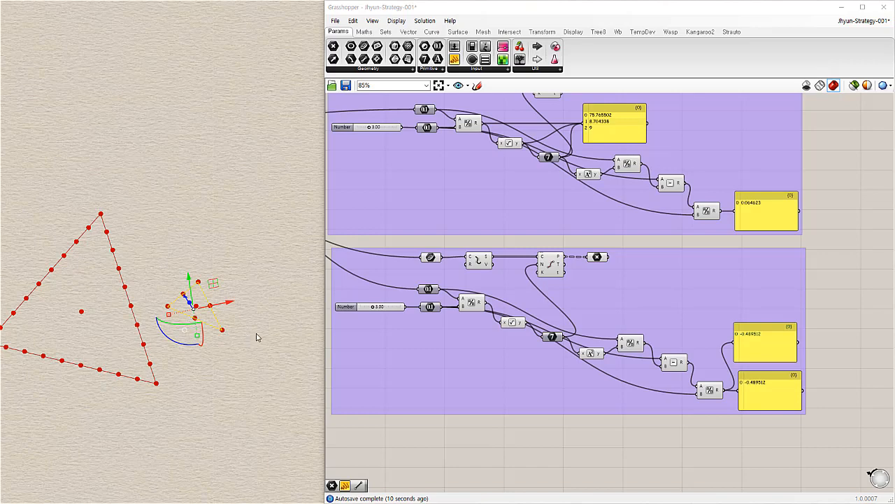
{"action": "left_click", "coordinate": [252, 321]}
{"action": "left_click_drag", "start_coordinate": [256, 297], "coordinate": [198, 350]}
{"action": "right_click_drag", "start_coordinate": [218, 419], "coordinate": [211, 378]}
{"action": "left_click", "coordinate": [220, 370]}
{"action": "left_click_drag", "start_coordinate": [238, 331], "coordinate": [202, 363]}
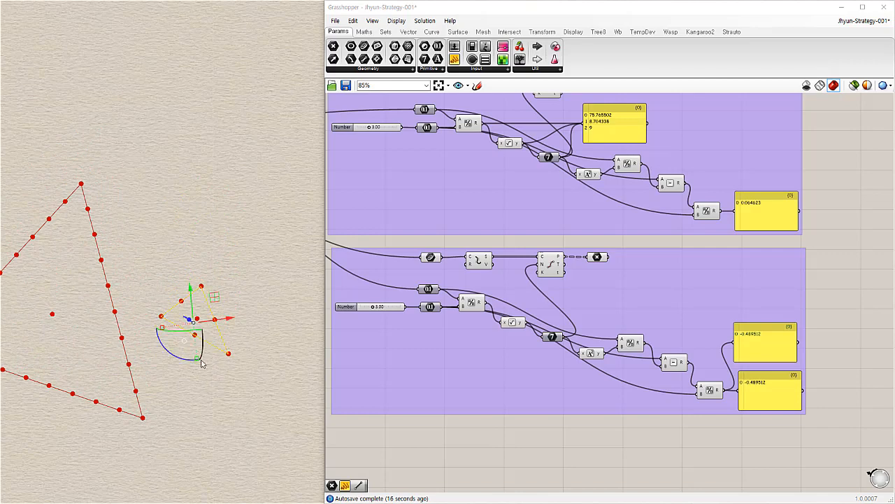
{"action": "key", "text": "Return"}
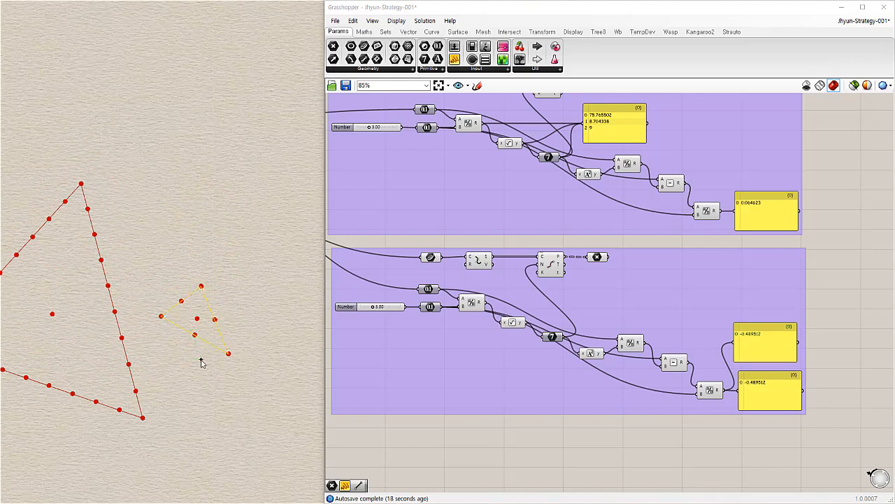
{"action": "left_click", "coordinate": [195, 316]}
{"action": "type", "text": "3"}
{"action": "key", "text": "Return"}
{"action": "left_click", "coordinate": [273, 249]}
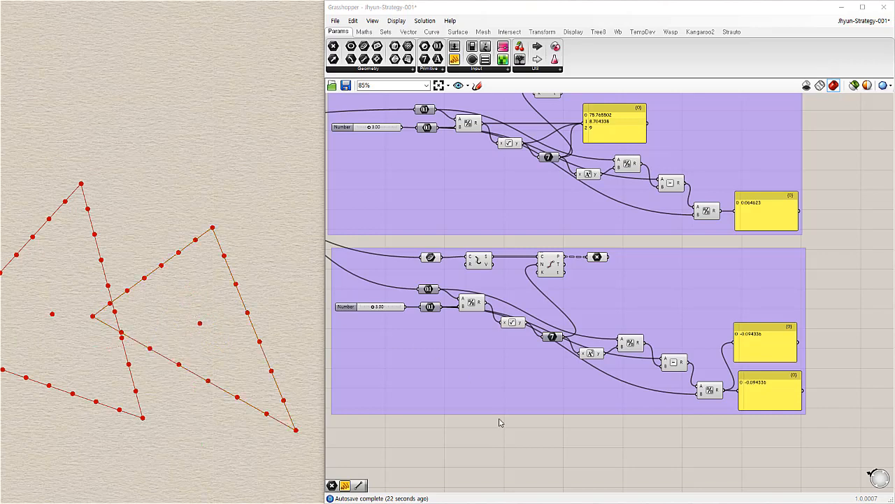
- Compare the duplicated group's two panels and delete the redundant upper one fed by the third Division
{"action": "right_click_drag", "start_coordinate": [503, 433], "coordinate": [539, 412]}
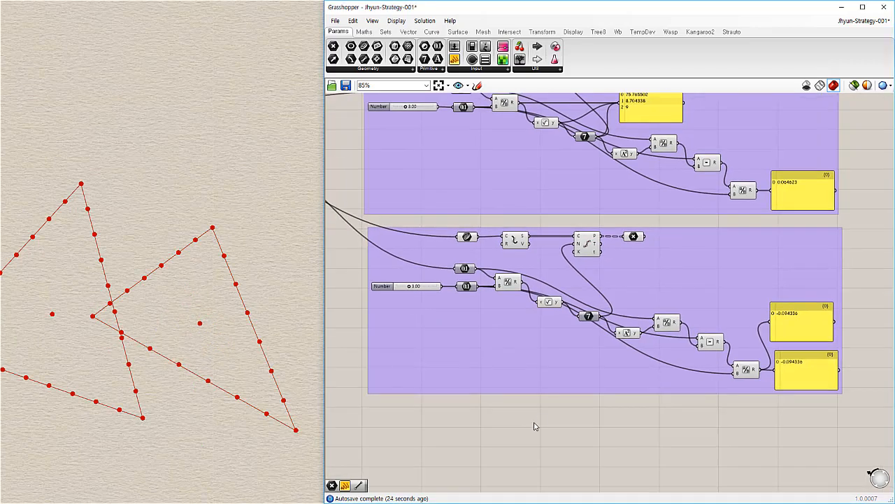
{"action": "scroll", "coordinate": [779, 354], "scroll_direction": "up", "scroll_amount": 4}
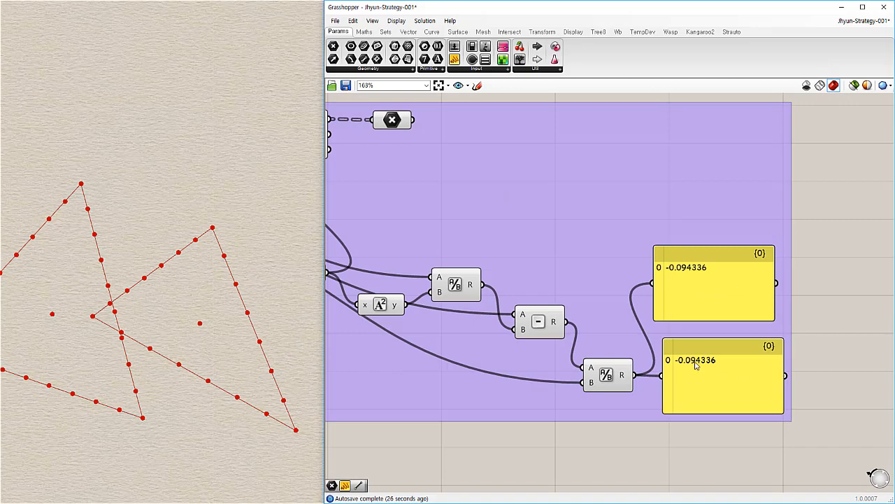
{"action": "scroll", "coordinate": [691, 274], "scroll_direction": "down", "scroll_amount": 1}
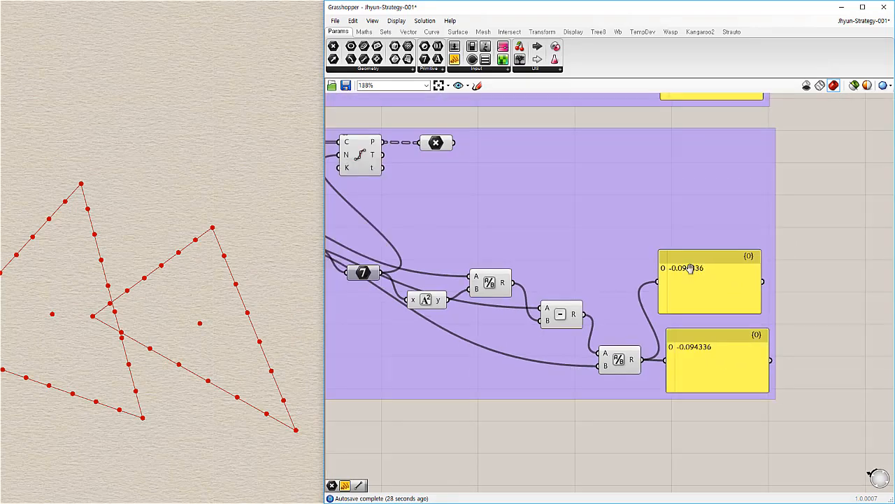
{"action": "right_click_drag", "start_coordinate": [688, 264], "coordinate": [670, 358]}
{"action": "scroll", "coordinate": [672, 360], "scroll_direction": "down", "scroll_amount": 1}
{"action": "left_click", "coordinate": [672, 382]}
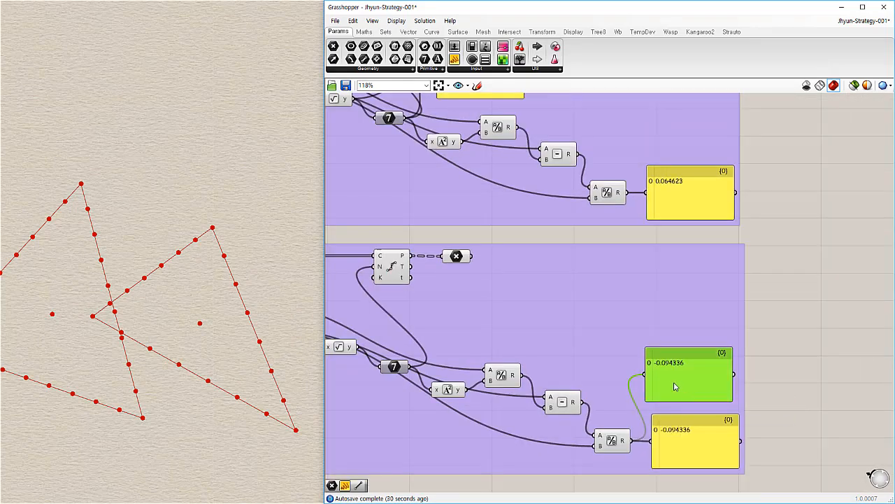
{"action": "key", "text": "Delete"}
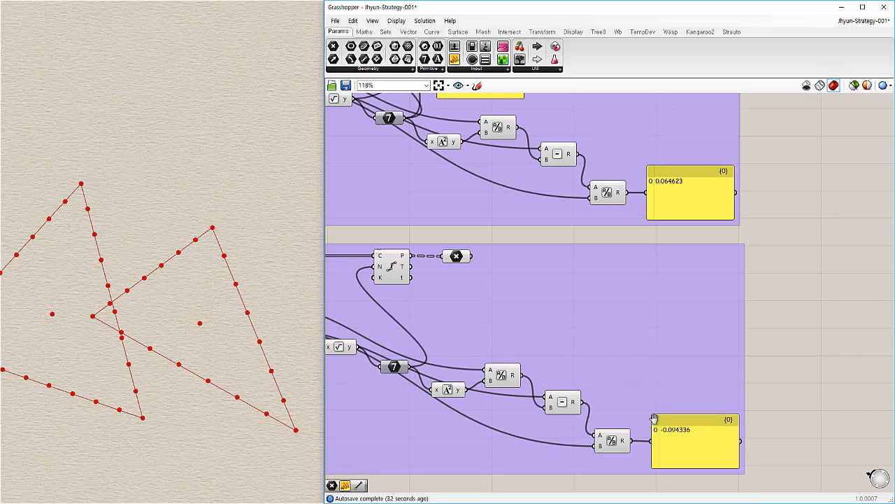
- Adjust the position of the duplicated group's remaining deviation panel beside the third Division
{"action": "scroll", "coordinate": [700, 358], "scroll_direction": "down", "scroll_amount": 2}
{"action": "right_click_drag", "start_coordinate": [756, 395], "coordinate": [747, 401]}
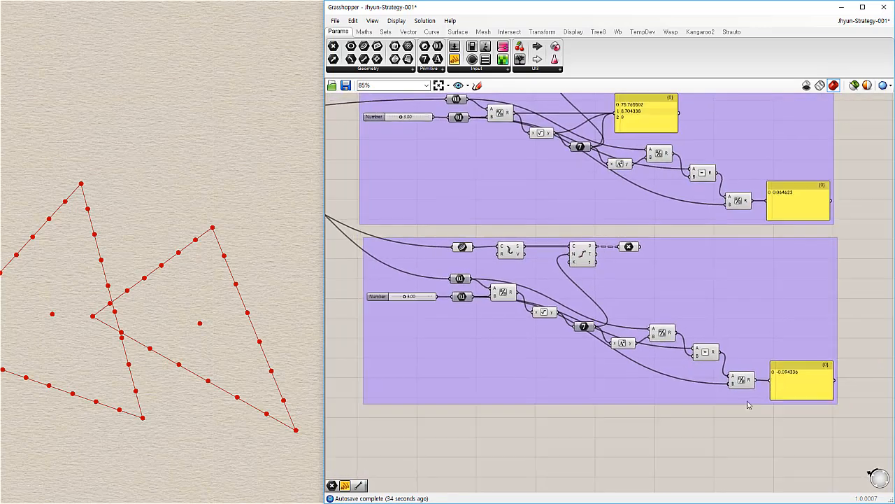
{"action": "left_click", "coordinate": [797, 381]}
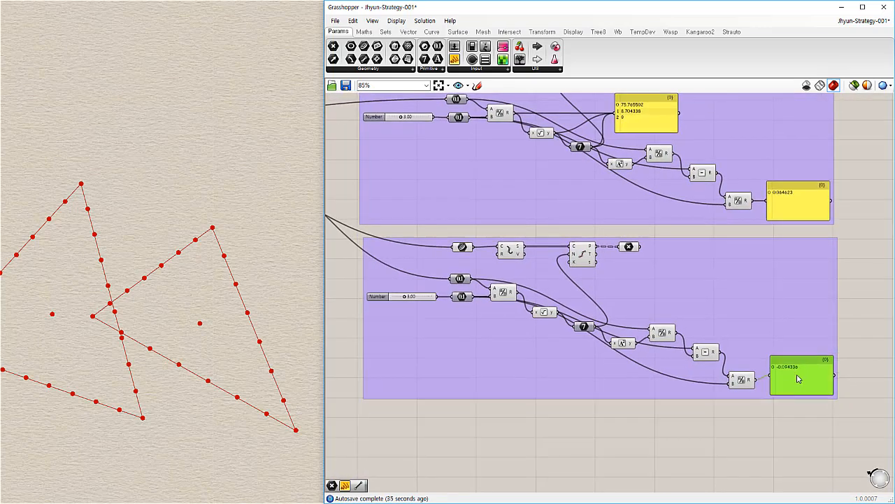
{"action": "left_click", "coordinate": [746, 423]}
- Highlight the second triangle's division points through the duplicated group's Point parameter and shift that parameter slightly farther from Divide Curve
{"action": "right_click_drag", "start_coordinate": [186, 403], "coordinate": [190, 452]}
{"action": "left_click", "coordinate": [599, 431]}
{"action": "left_click", "coordinate": [628, 246]}
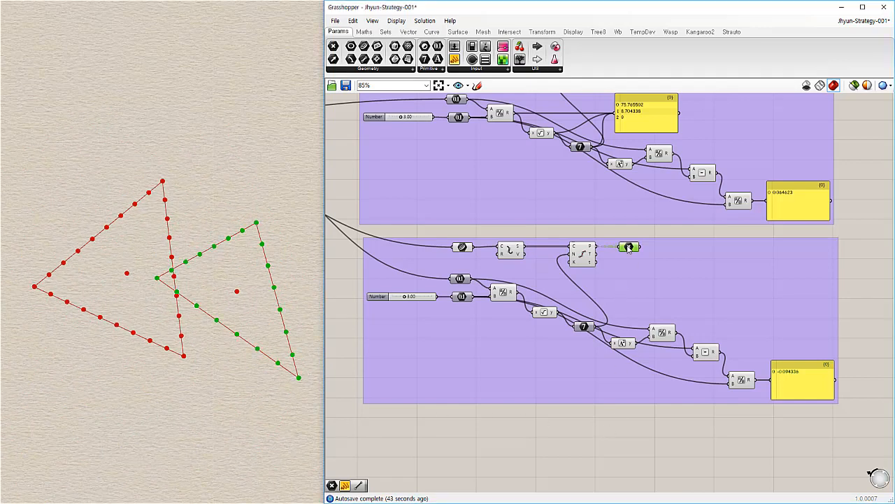
{"action": "right_click_drag", "start_coordinate": [644, 235], "coordinate": [637, 270]}
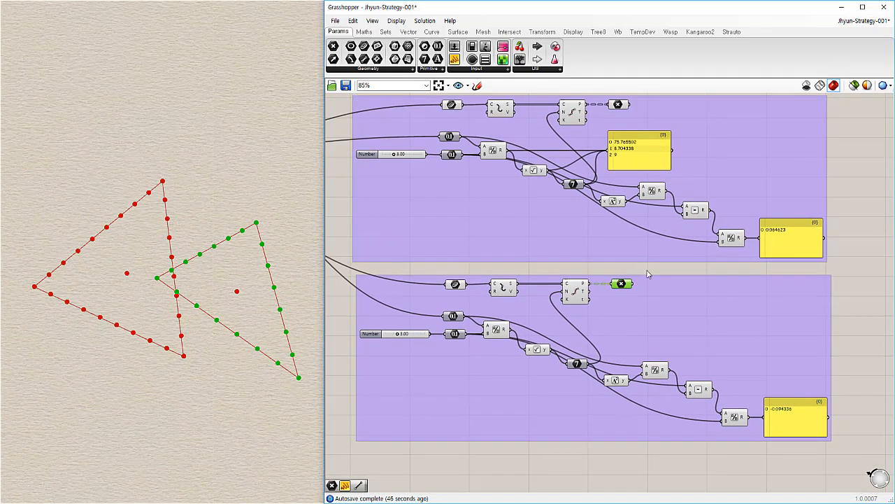
{"action": "left_click", "coordinate": [869, 382]}
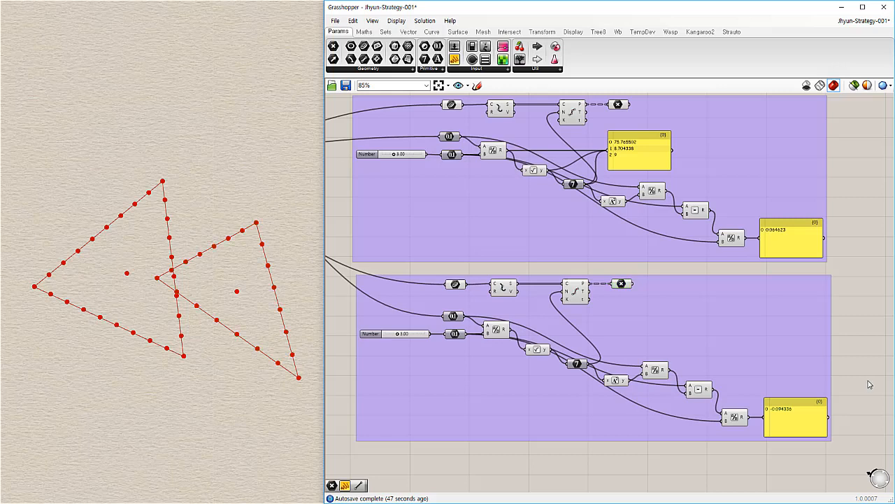
{"action": "left_click", "coordinate": [628, 283]}
{"action": "left_click", "coordinate": [509, 459]}
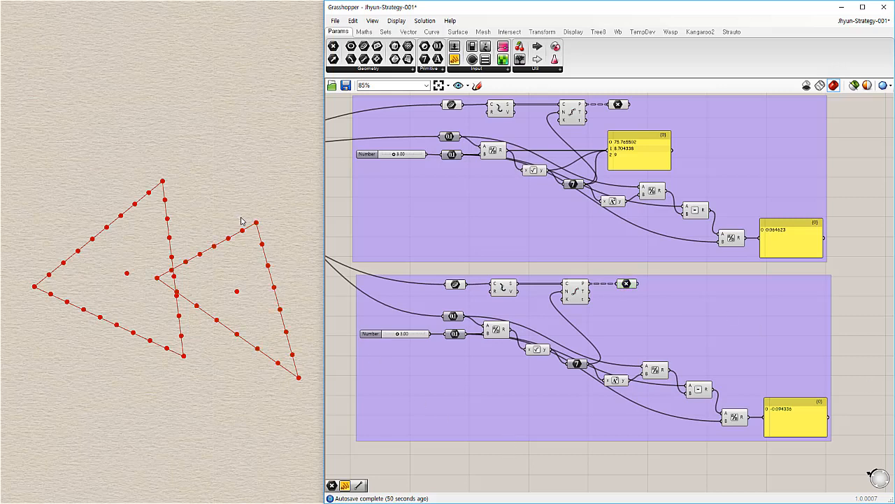